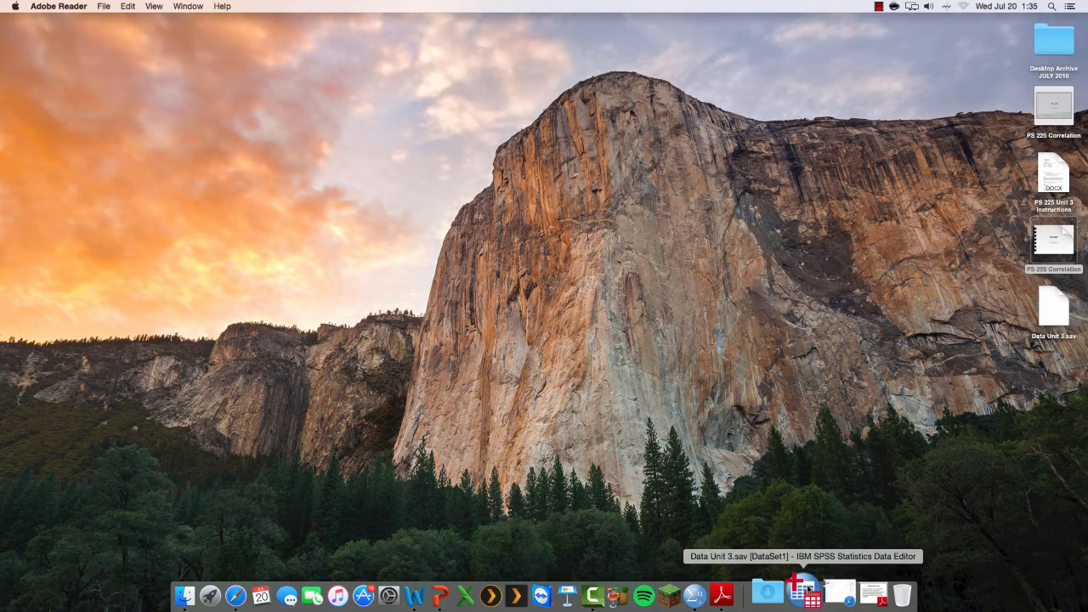
Switch to the Data Unit 3.sav data set in SPSS Statistics and display its variable definitions
{"action": "left_click", "coordinate": [808, 589]}
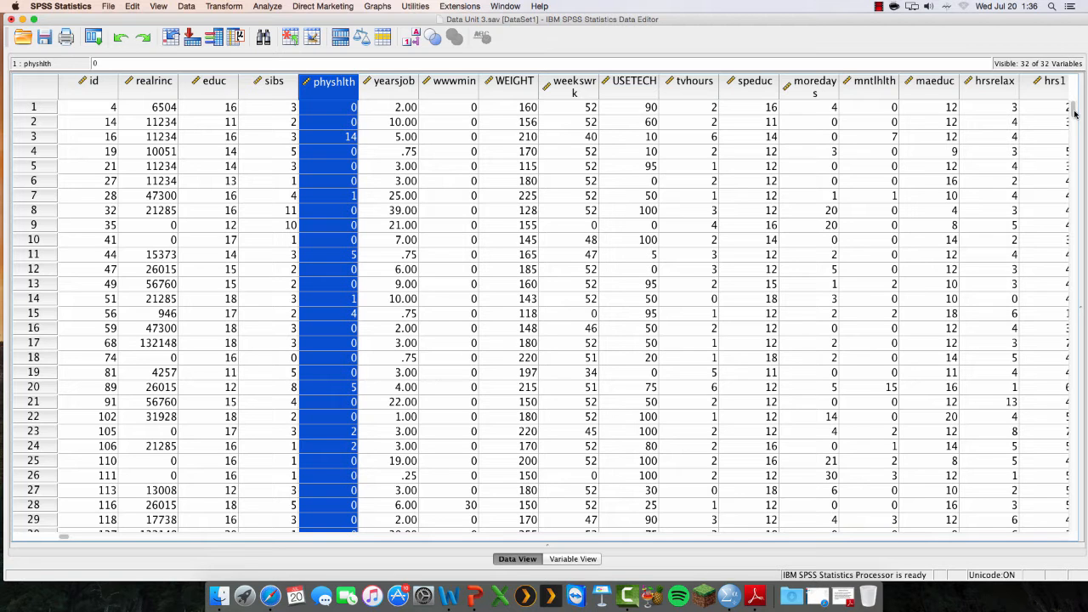
{"action": "left_click_drag", "start_coordinate": [1075, 113], "coordinate": [1056, 85]}
{"action": "mouse_move", "coordinate": [1036, 99]}
{"action": "left_click", "coordinate": [519, 560]}
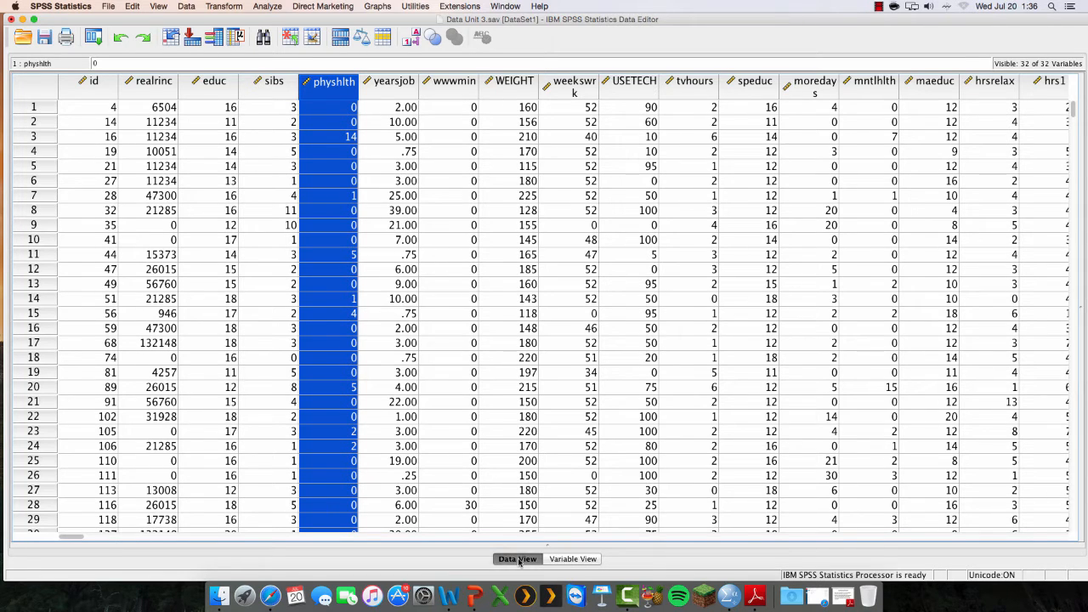
{"action": "left_click", "coordinate": [569, 559]}
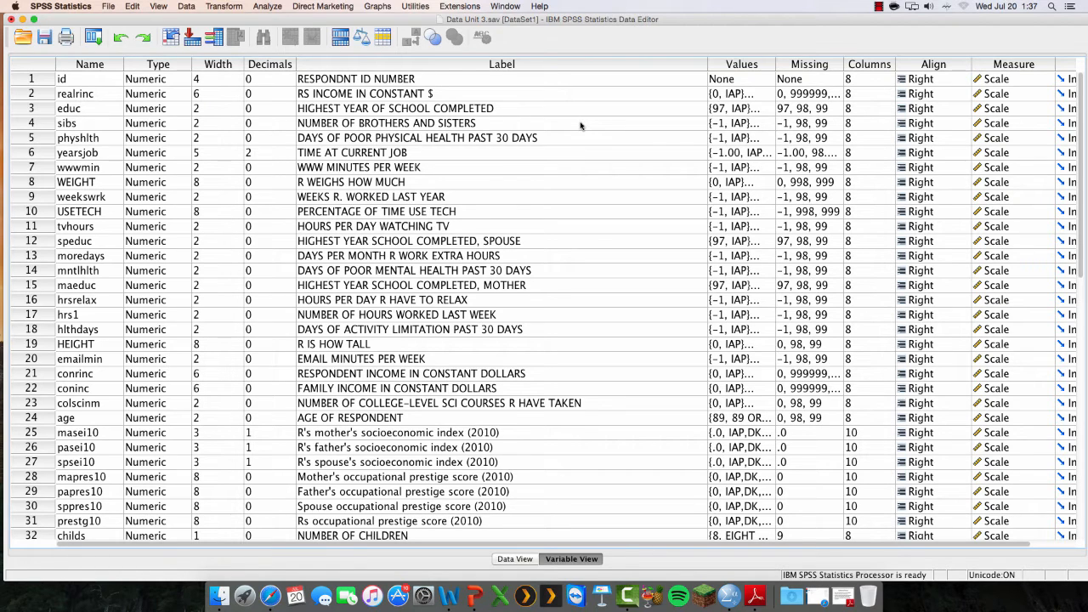
Look through the labels of all variables in the data set, down to number of children and back up
{"action": "left_click", "coordinate": [550, 155]}
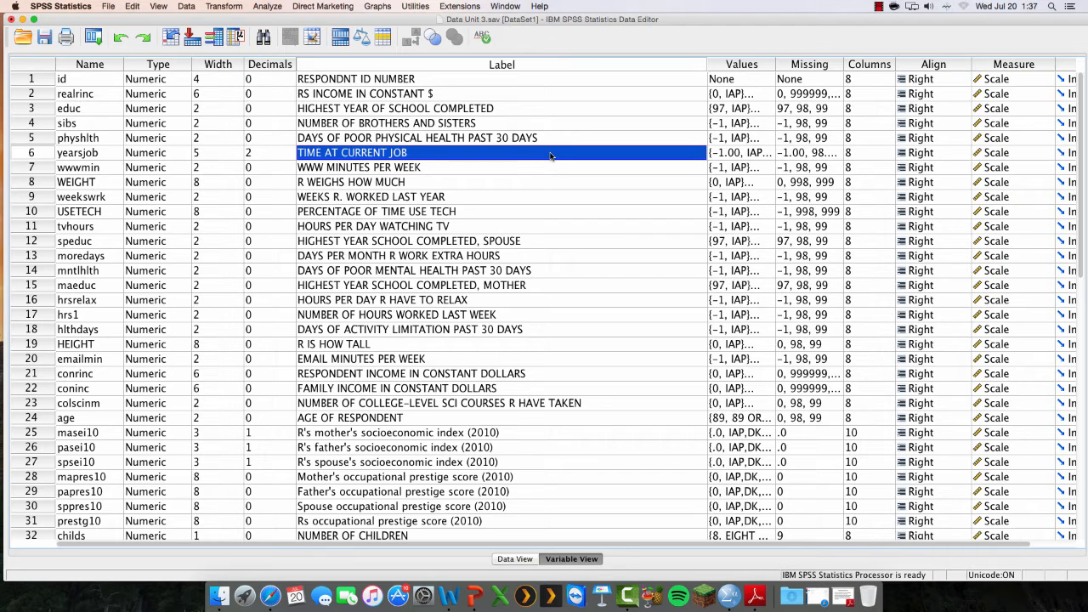
{"action": "key", "text": "Down"}
{"action": "key", "text": "Down"}
{"action": "key", "text": "Down"}
{"action": "key", "text": "Down"}
{"action": "key", "text": "Down"}
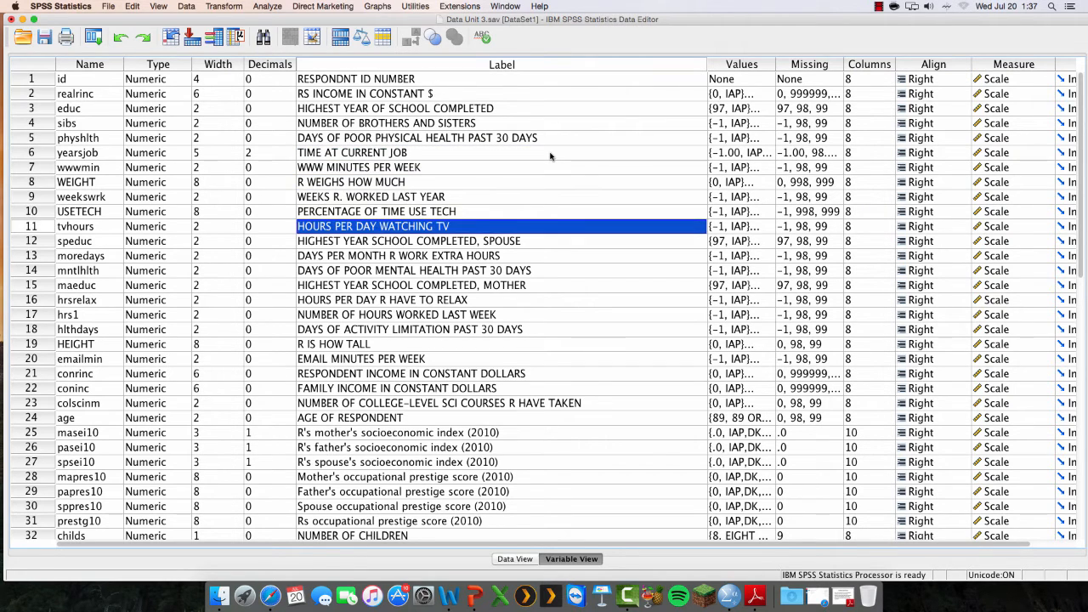
{"action": "key", "text": "Down"}
{"action": "key", "text": "Down"}
{"action": "key", "text": "Down"}
{"action": "key", "text": "Down"}
{"action": "key", "text": "Down"}
{"action": "key", "text": "Down"}
{"action": "key", "text": "Down"}
{"action": "key", "text": "Down"}
{"action": "key", "text": "Down"}
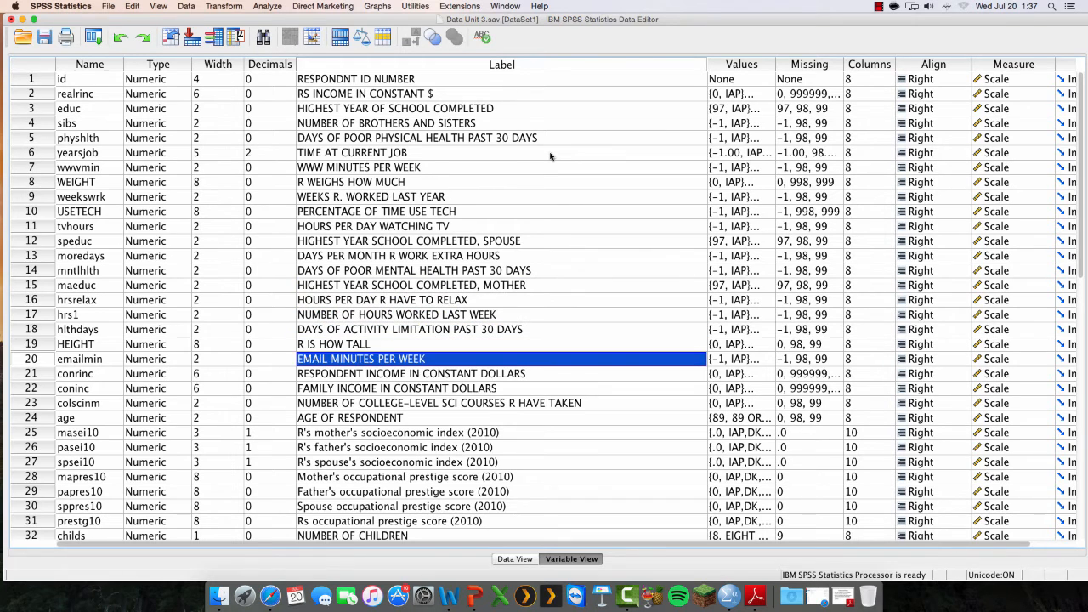
{"action": "key", "text": "Down"}
{"action": "key", "text": "Down"}
{"action": "key", "text": "Down"}
{"action": "key", "text": "Down"}
{"action": "key", "text": "Down"}
{"action": "key", "text": "Down"}
{"action": "key", "text": "Down"}
{"action": "key", "text": "Down"}
{"action": "key", "text": "Down"}
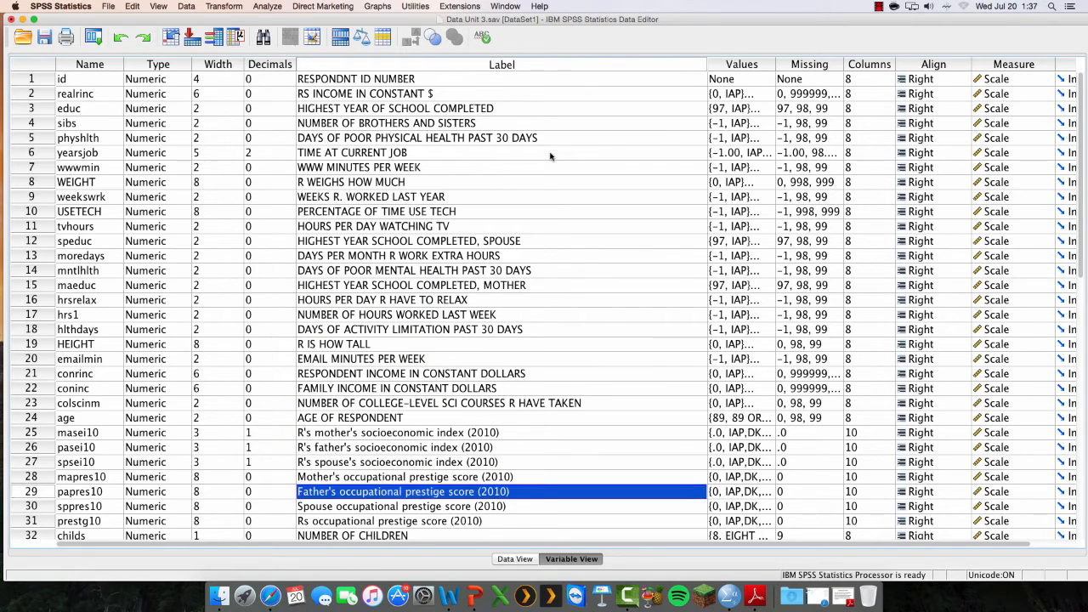
{"action": "key", "text": "Down"}
{"action": "key", "text": "Down"}
{"action": "key", "text": "Down"}
{"action": "key", "text": "Down"}
{"action": "key", "text": "Up"}
{"action": "key", "text": "Up"}
{"action": "key", "text": "Up"}
{"action": "key", "text": "Up"}
{"action": "key", "text": "Up"}
{"action": "key", "text": "Up"}
{"action": "key", "text": "Up"}
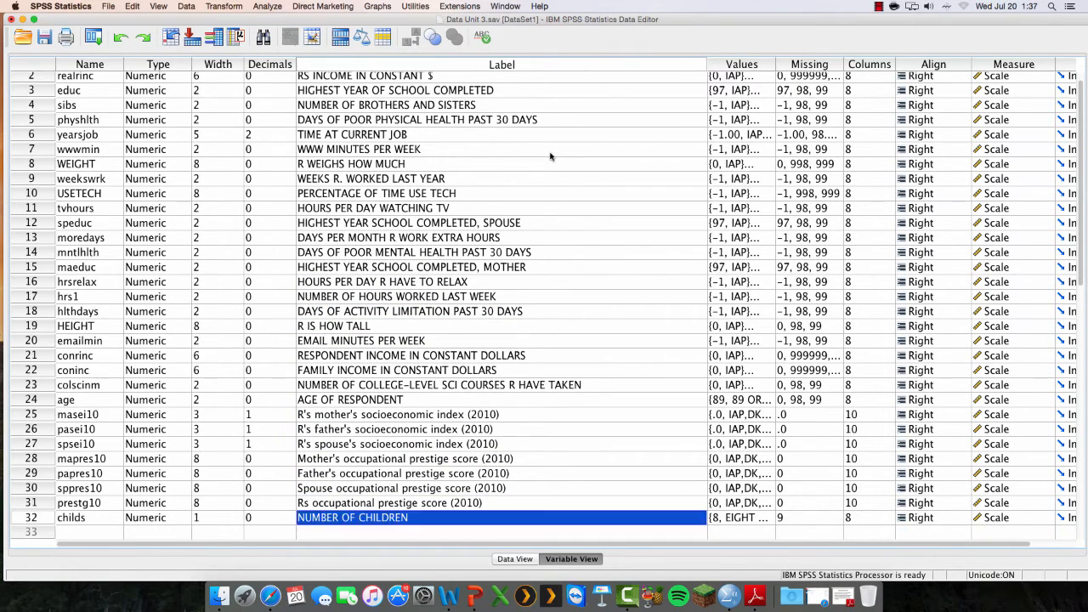
{"action": "key", "text": "Up"}
{"action": "key", "text": "Up"}
{"action": "key", "text": "Up"}
{"action": "key", "text": "Up"}
{"action": "key", "text": "Up"}
{"action": "key", "text": "Up"}
{"action": "key", "text": "Up"}
{"action": "key", "text": "Up"}
{"action": "key", "text": "Up"}
{"action": "key", "text": "Up"}
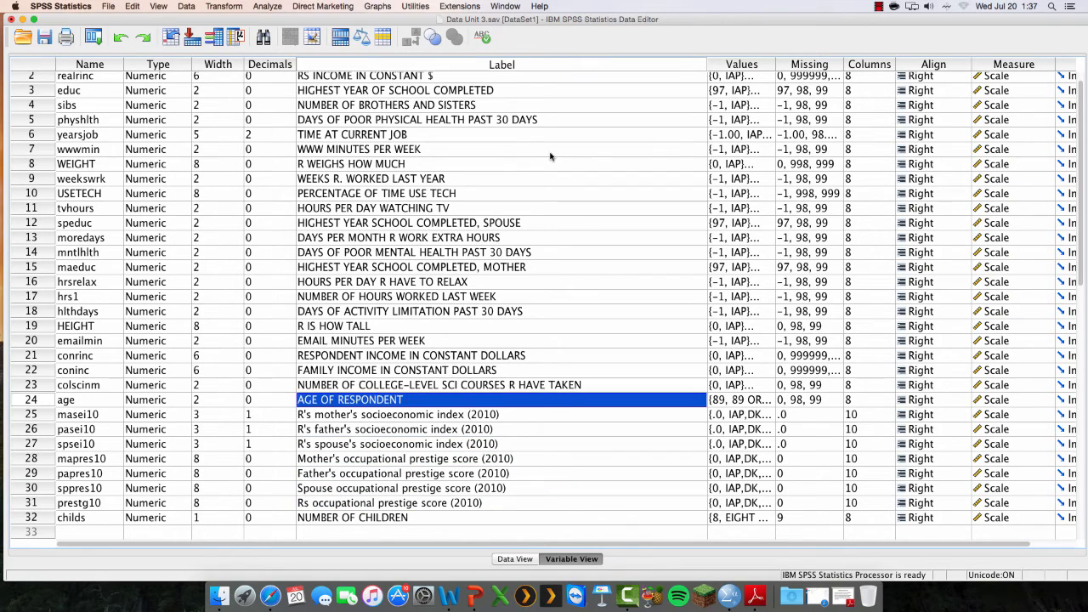
{"action": "key", "text": "Up"}
{"action": "key", "text": "Up"}
{"action": "key", "text": "Up"}
{"action": "key", "text": "Up"}
{"action": "key", "text": "Up"}
{"action": "key", "text": "Up"}
{"action": "key", "text": "Up"}
{"action": "key", "text": "Up"}
{"action": "key", "text": "Up"}
{"action": "key", "text": "Up"}
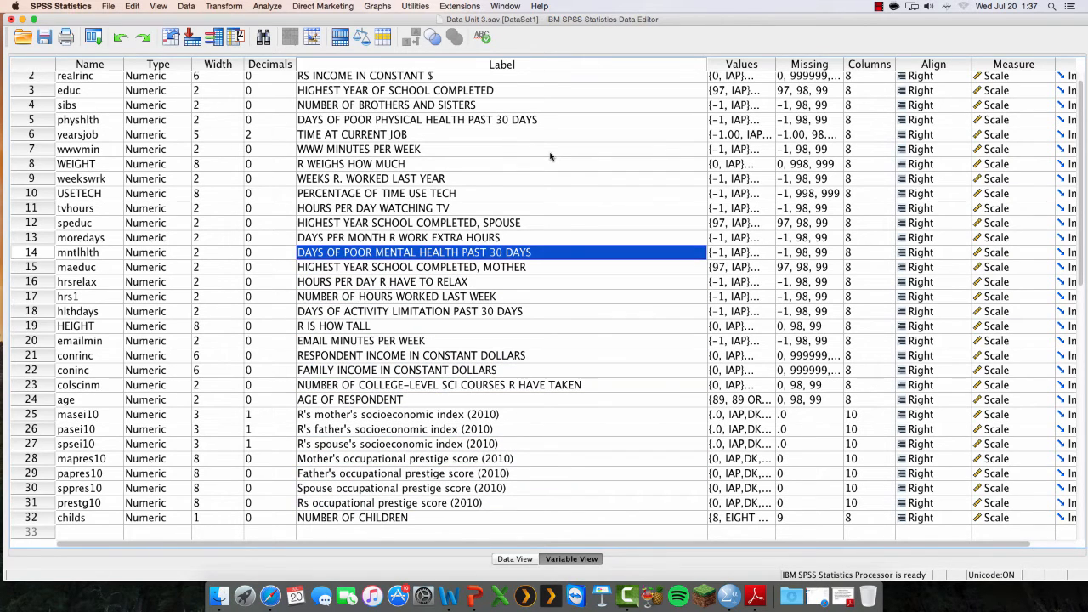
{"action": "key", "text": "Up"}
{"action": "key", "text": "Up"}
{"action": "key", "text": "Up"}
{"action": "key", "text": "Up"}
{"action": "key", "text": "Up"}
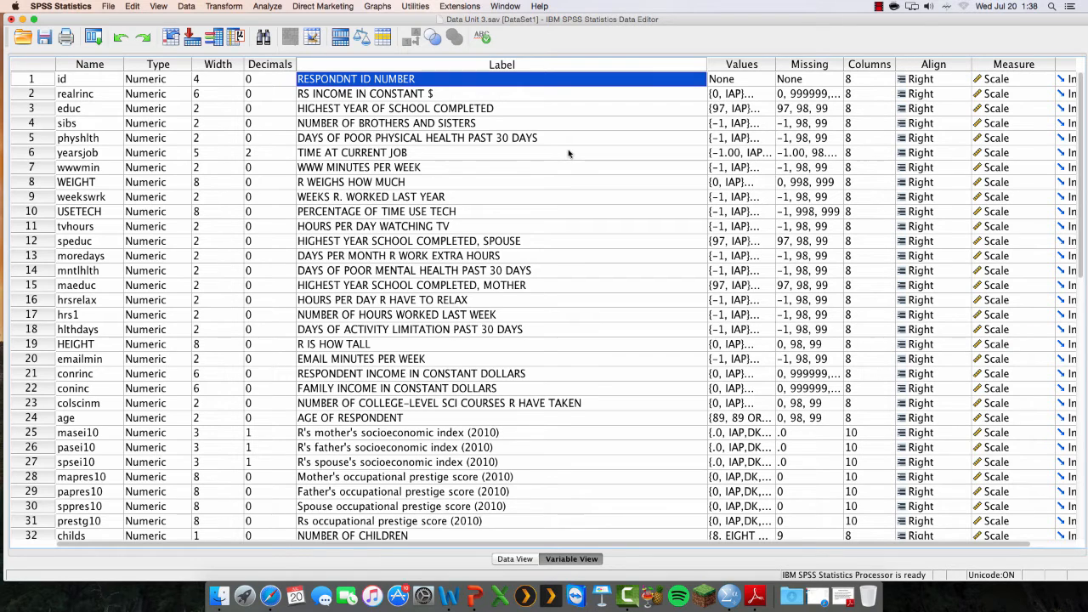
Return to the data values and start a simple scatter plot in Chart Builder
{"action": "left_click", "coordinate": [519, 559]}
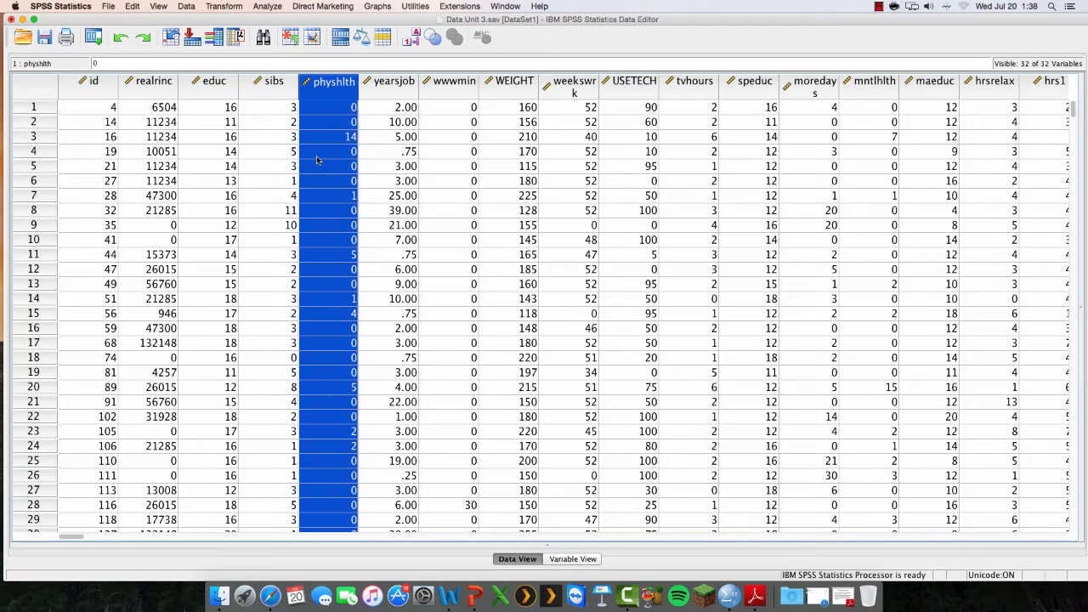
{"action": "left_click", "coordinate": [377, 7]}
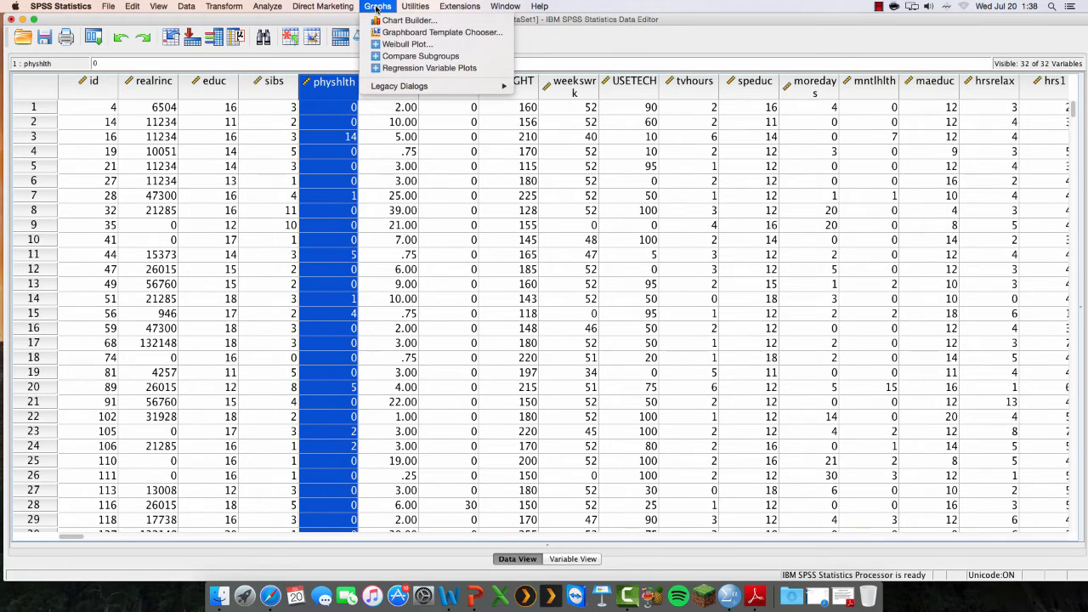
{"action": "left_click", "coordinate": [387, 20]}
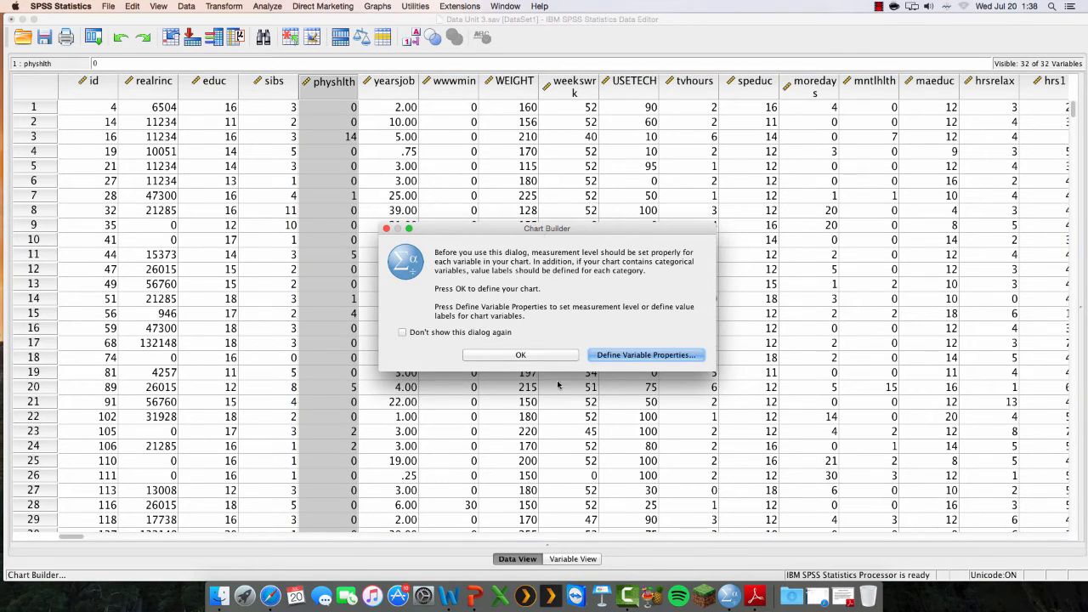
{"action": "left_click", "coordinate": [538, 358]}
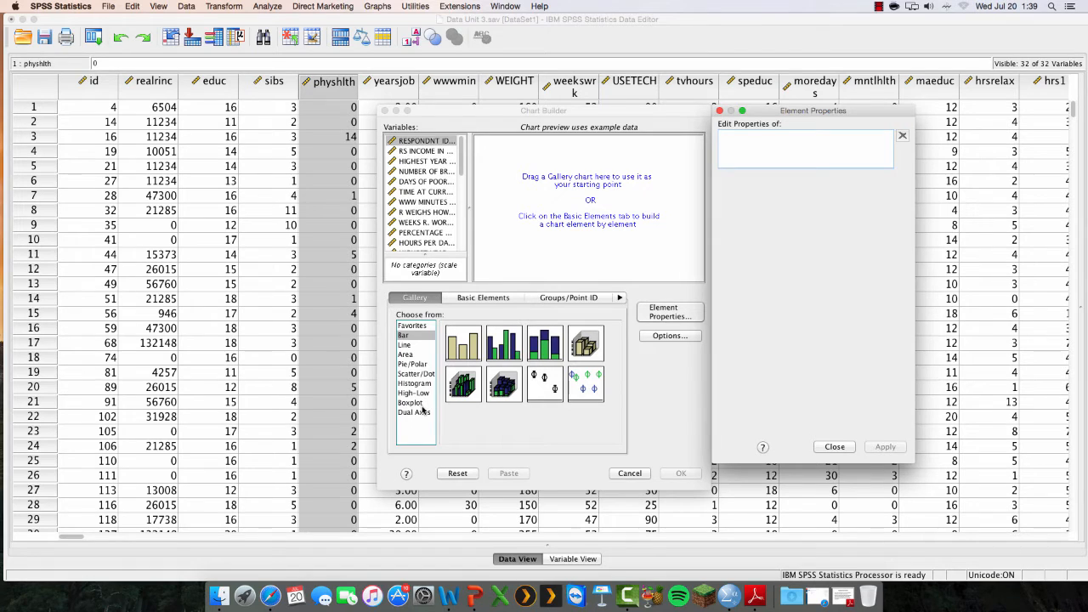
{"action": "left_click", "coordinate": [416, 374]}
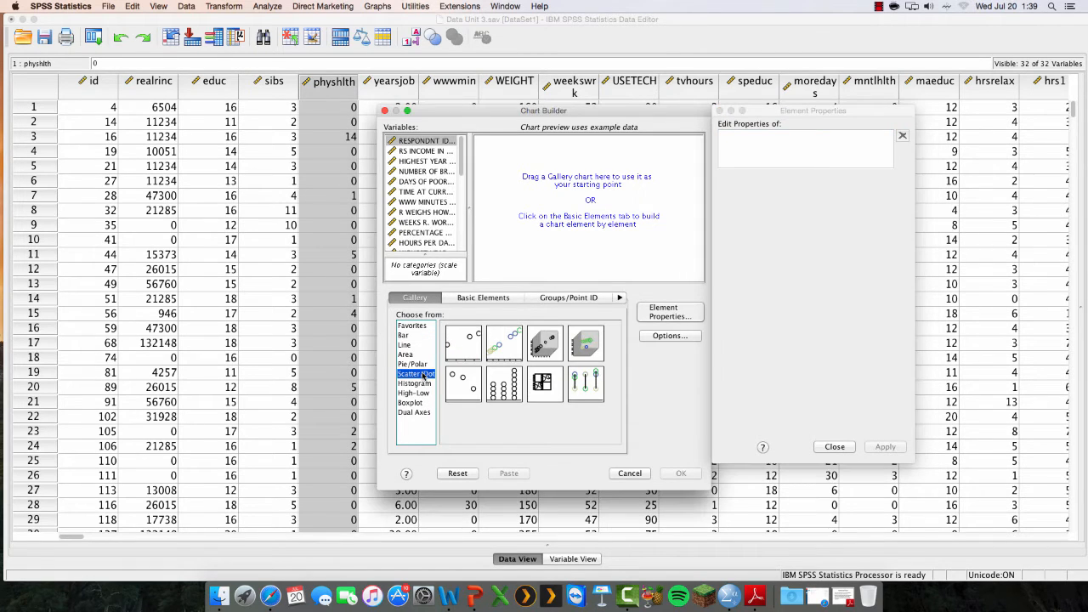
{"action": "left_click", "coordinate": [459, 345]}
{"action": "double_click", "coordinate": [459, 346]}
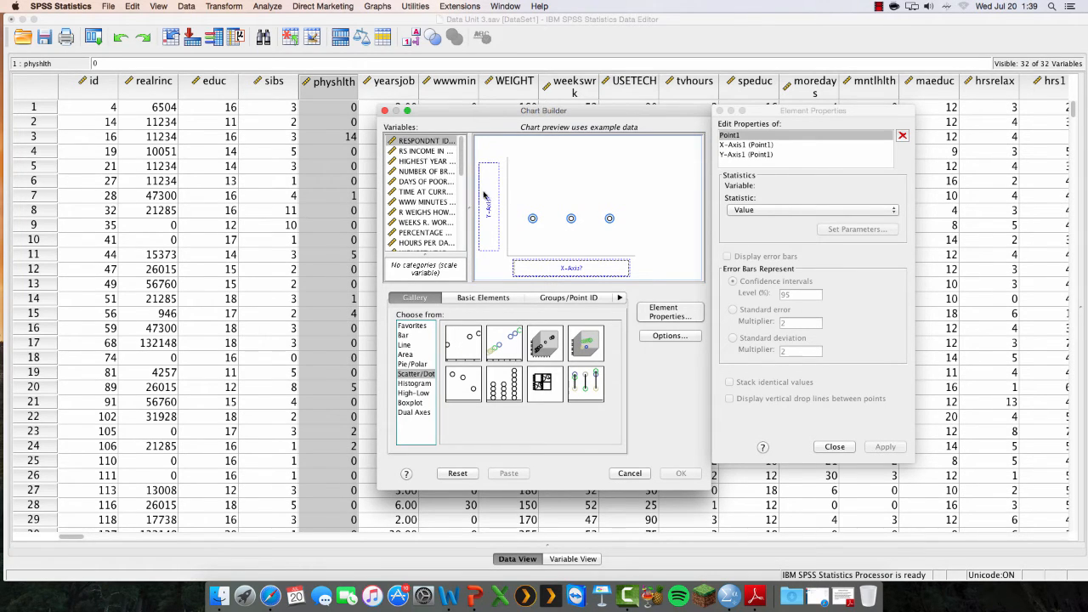
Assign RS INCOME IN CONSTANT $ to the y-axis and HIGHEST YEAR OF SCHOOL COMPLETED to the x-axis, and generate the chart
{"action": "left_click_drag", "start_coordinate": [425, 150], "coordinate": [483, 194]}
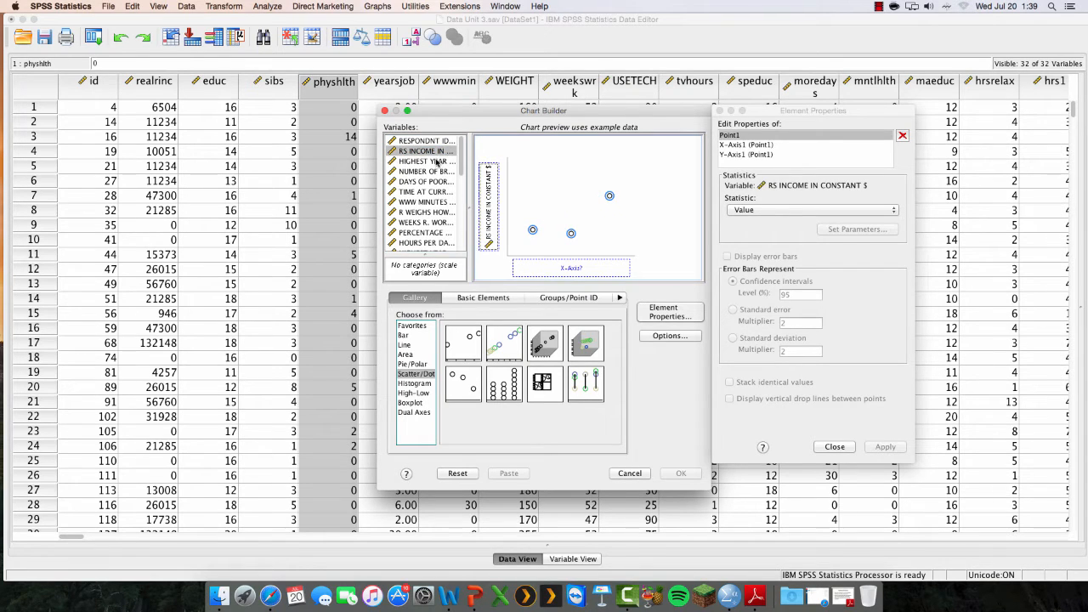
{"action": "left_click_drag", "start_coordinate": [439, 162], "coordinate": [558, 267]}
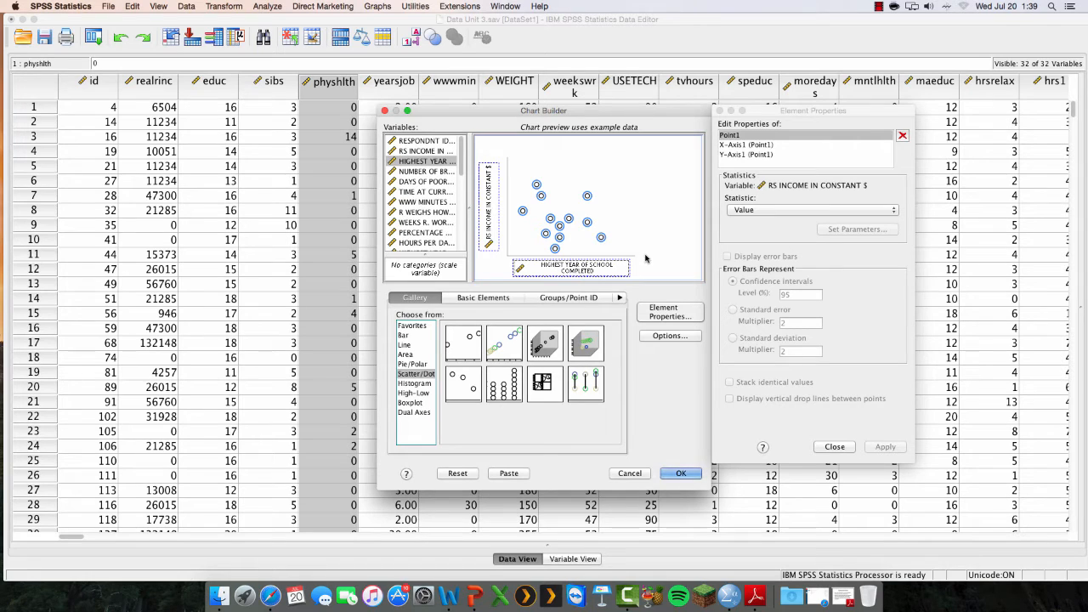
{"action": "left_click", "coordinate": [682, 474]}
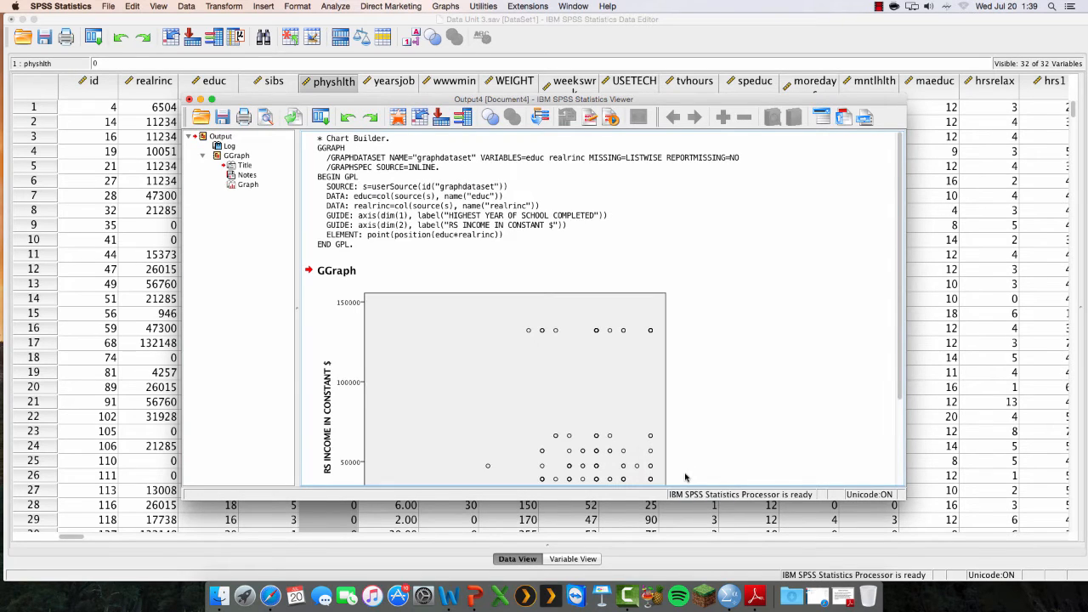
Examine the full scatter plot of income against highest year of school completed in the output
{"action": "left_click_drag", "start_coordinate": [899, 264], "coordinate": [892, 376]}
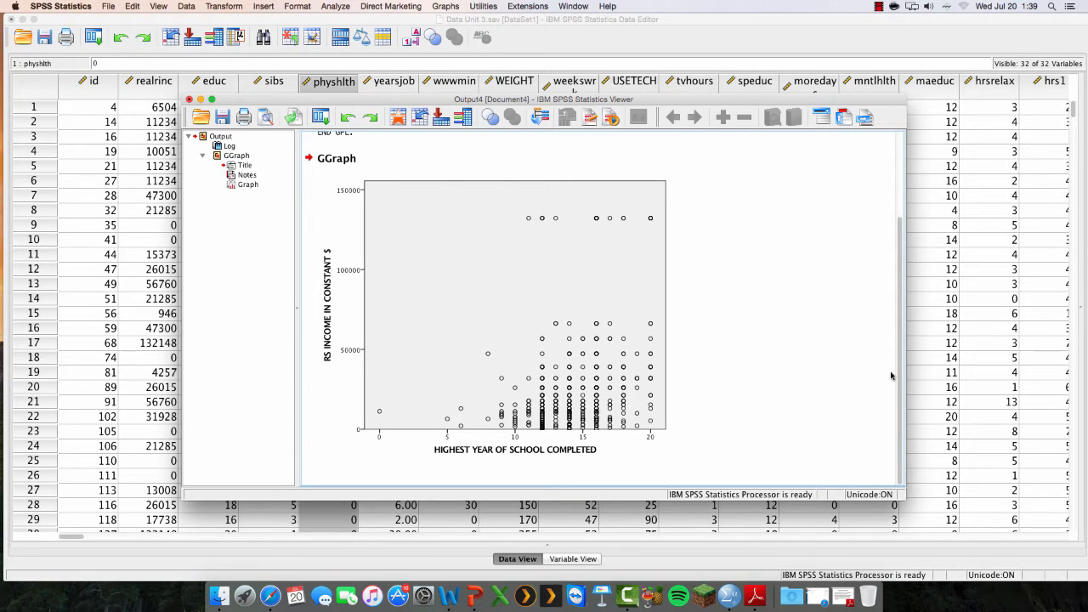
{"action": "left_click", "coordinate": [612, 224]}
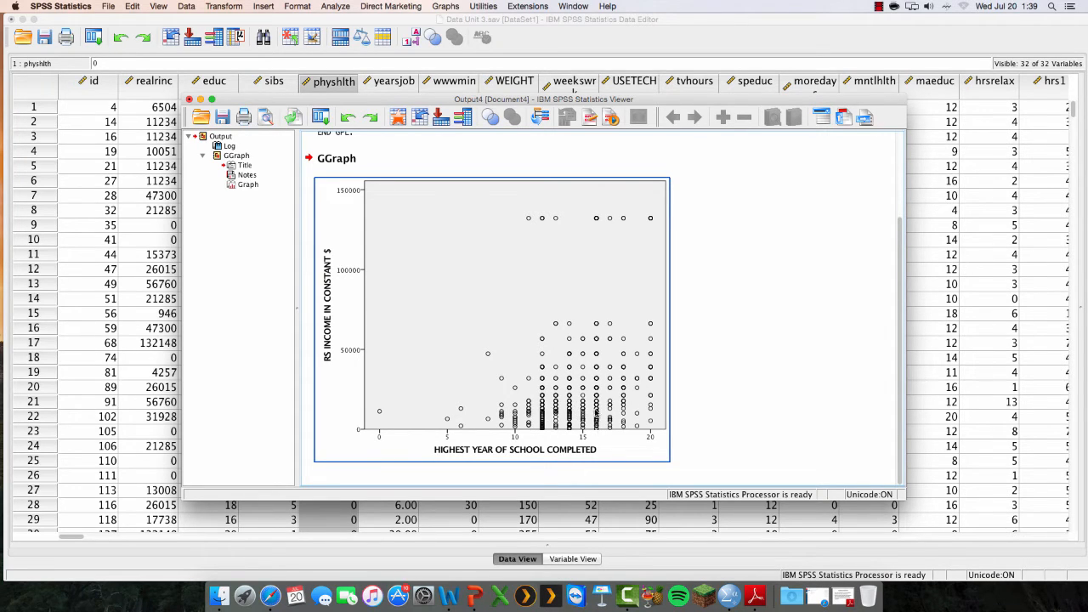
{"action": "left_click", "coordinate": [711, 374]}
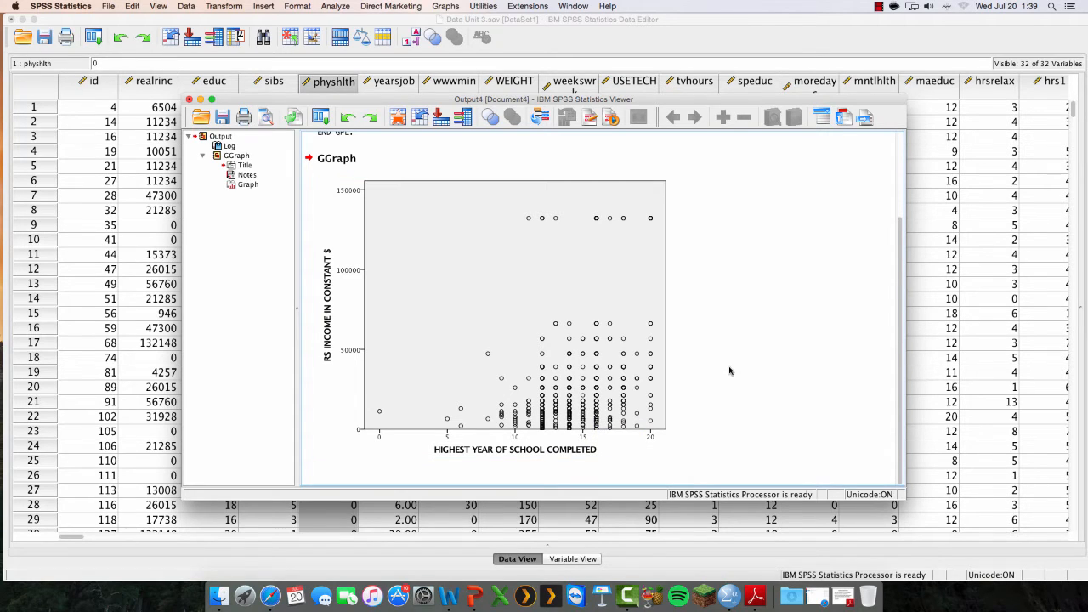
{"action": "left_click", "coordinate": [630, 379]}
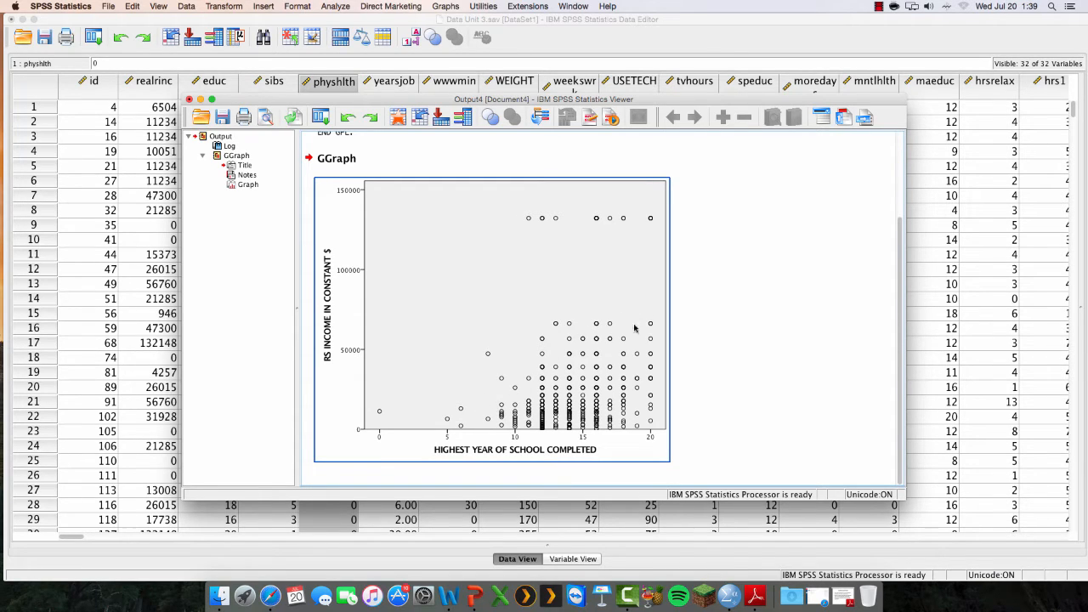
{"action": "left_click", "coordinate": [719, 326]}
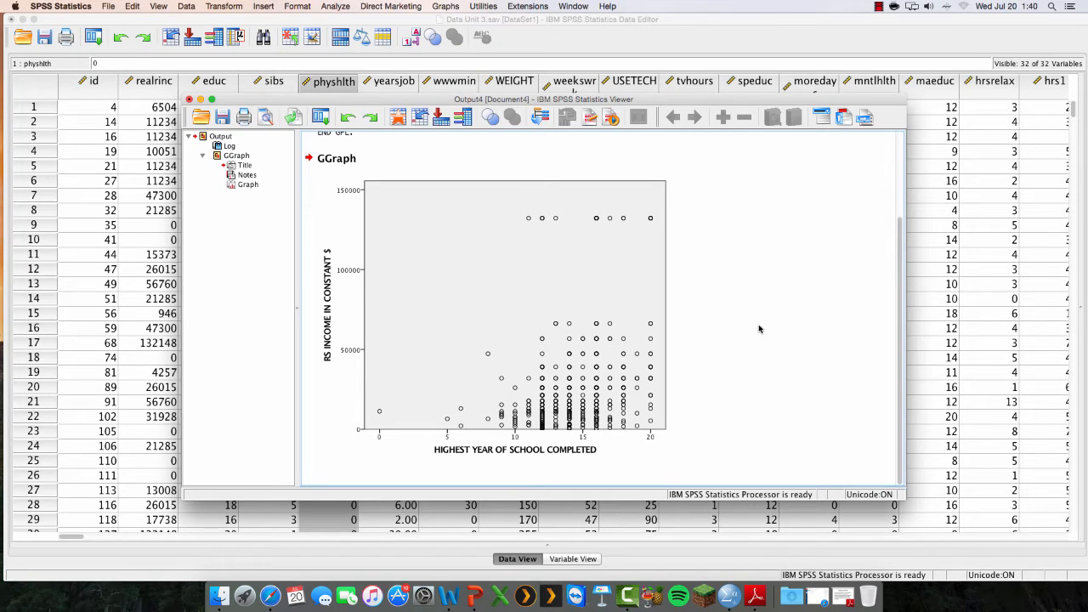
Start a bivariate correlation on the data set and remove sibs and physhlth from the variables to analyze
{"action": "left_click", "coordinate": [723, 45]}
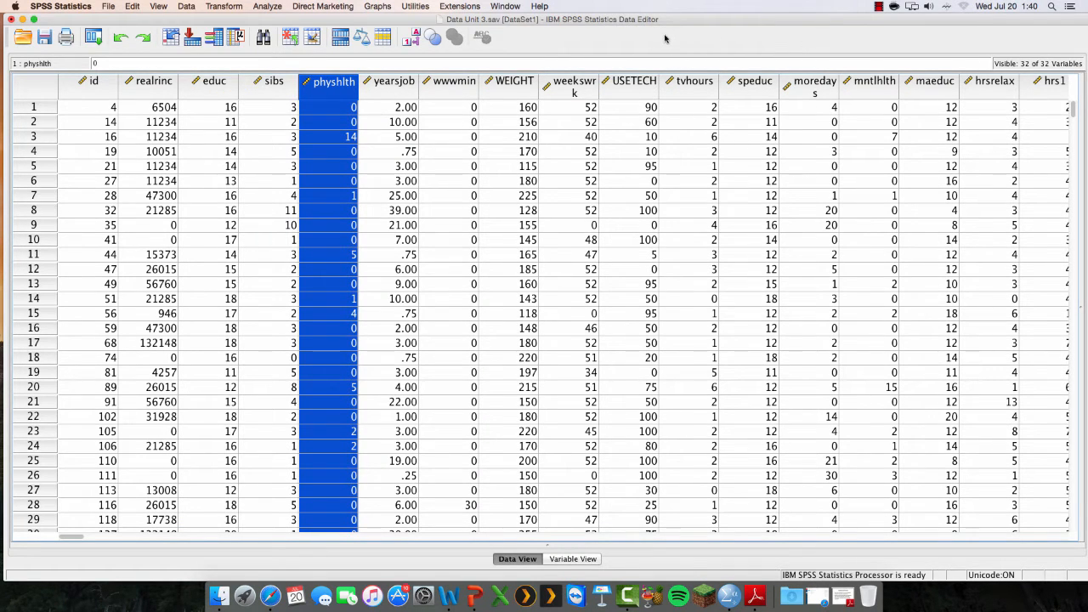
{"action": "left_click", "coordinate": [267, 6]}
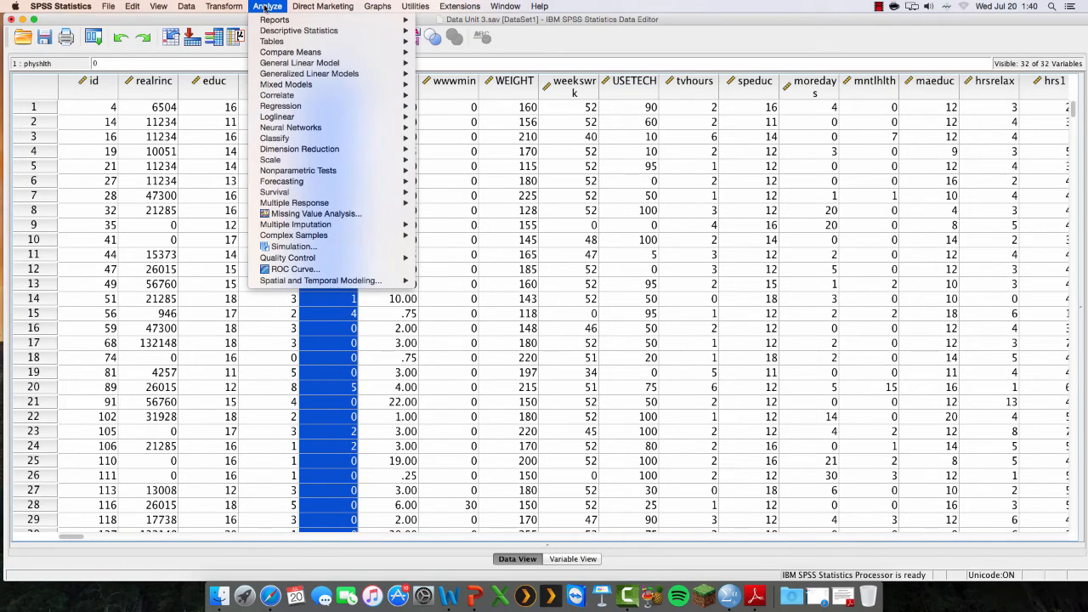
{"action": "mouse_move", "coordinate": [282, 96]}
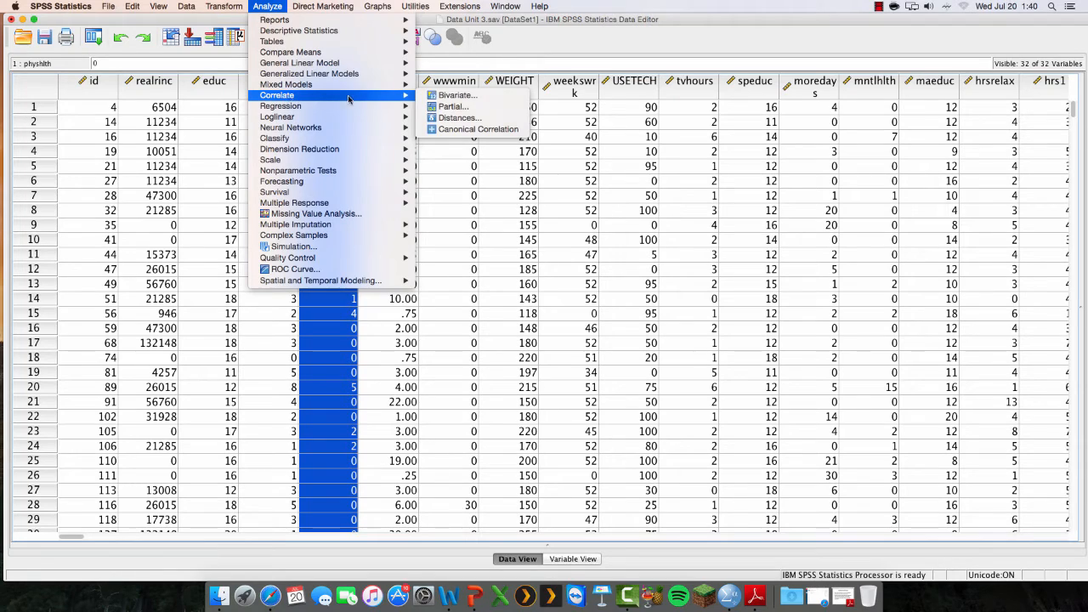
{"action": "left_click", "coordinate": [450, 96]}
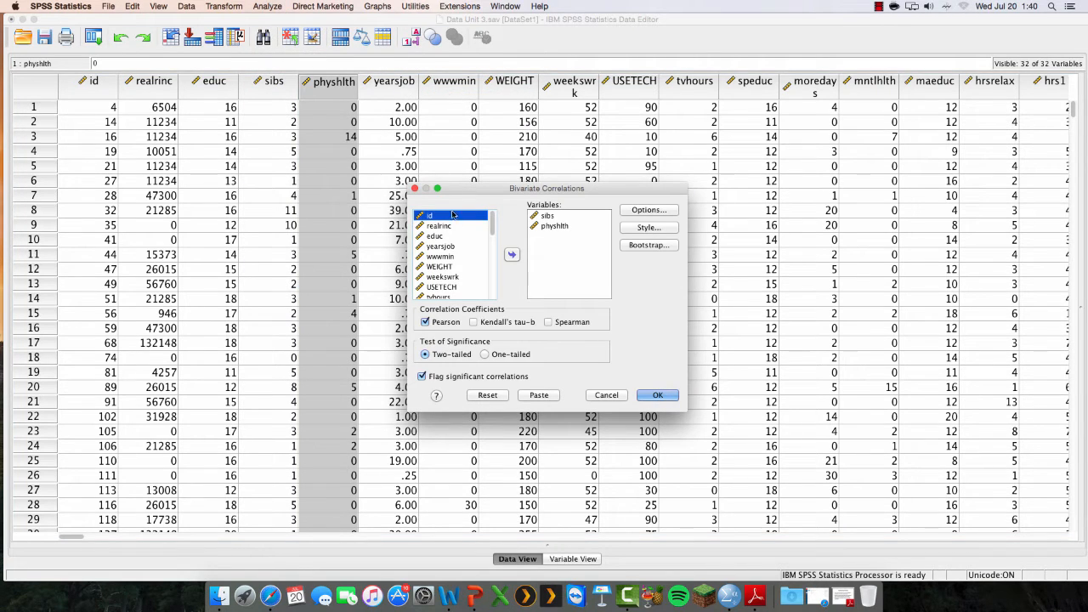
{"action": "left_click", "coordinate": [553, 226]}
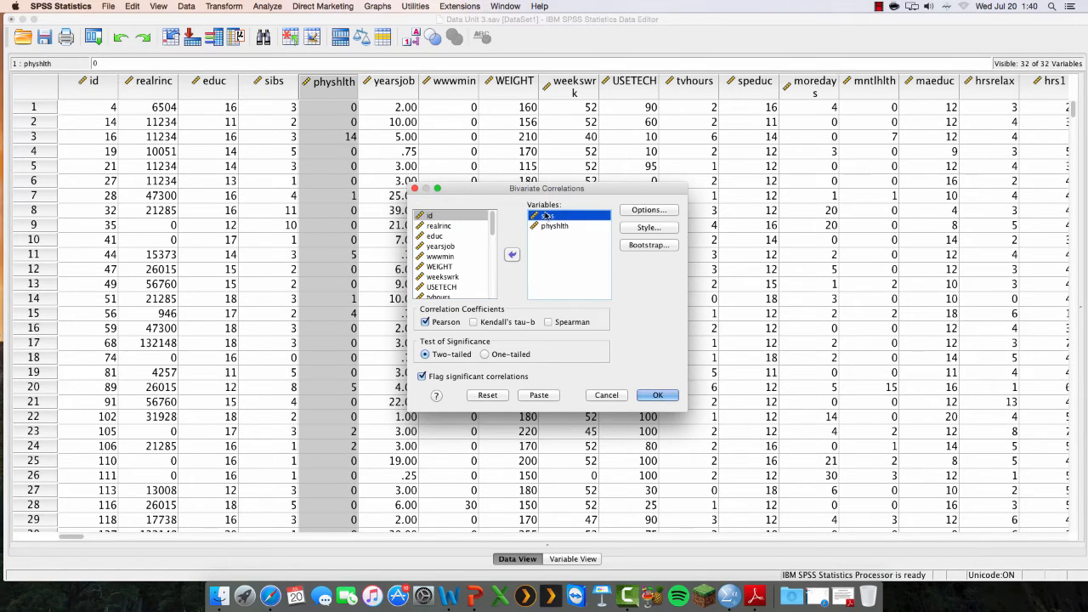
{"action": "left_click", "coordinate": [513, 255]}
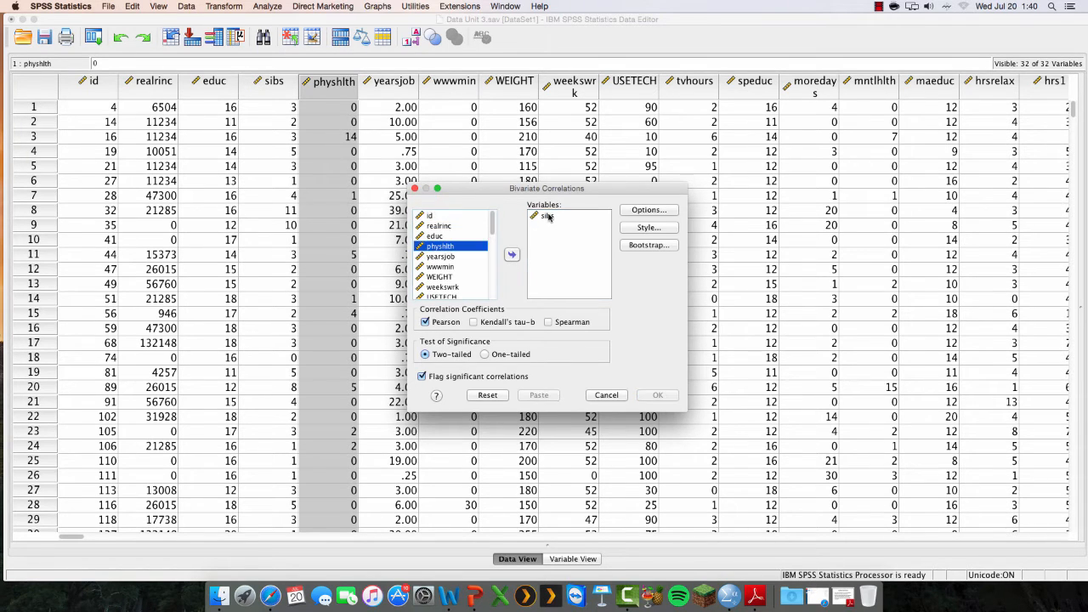
{"action": "left_click", "coordinate": [512, 255]}
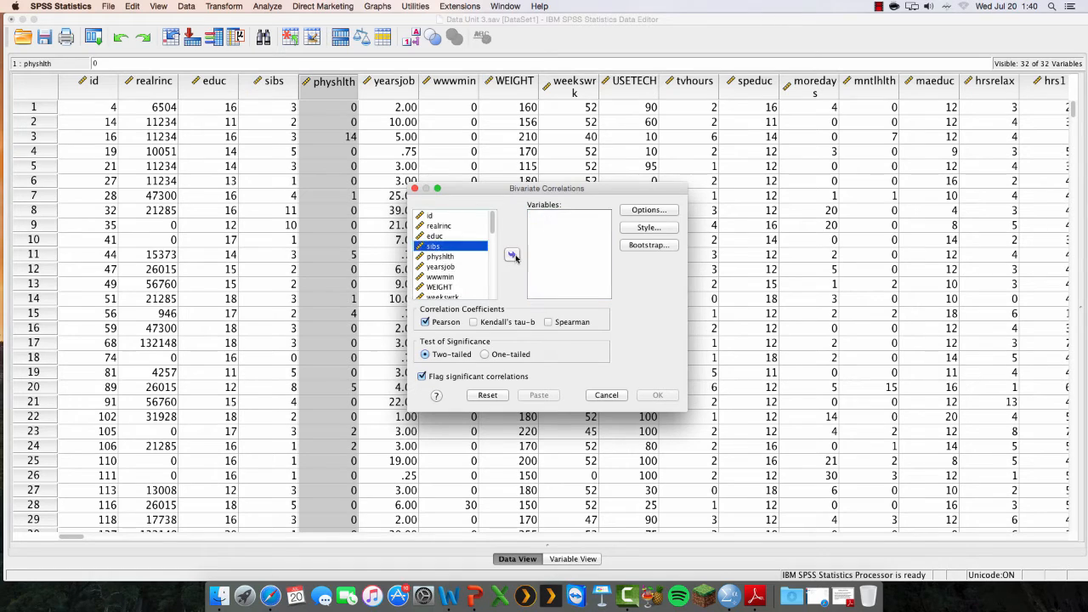
Show the available correlation variables by label, and switch the list back to variable names
{"action": "right_click", "coordinate": [460, 231]}
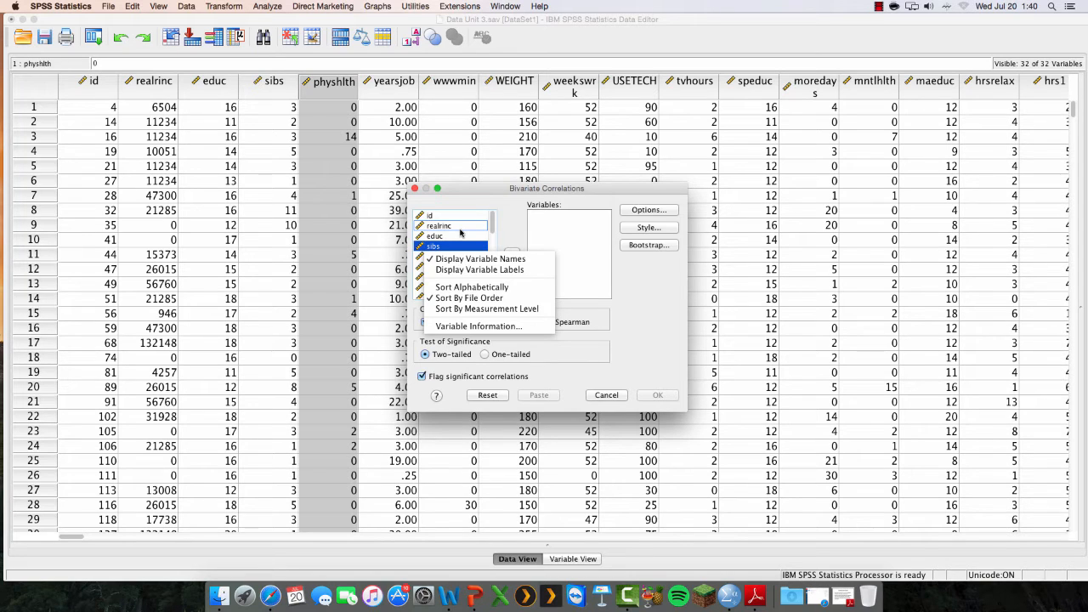
{"action": "left_click", "coordinate": [468, 269]}
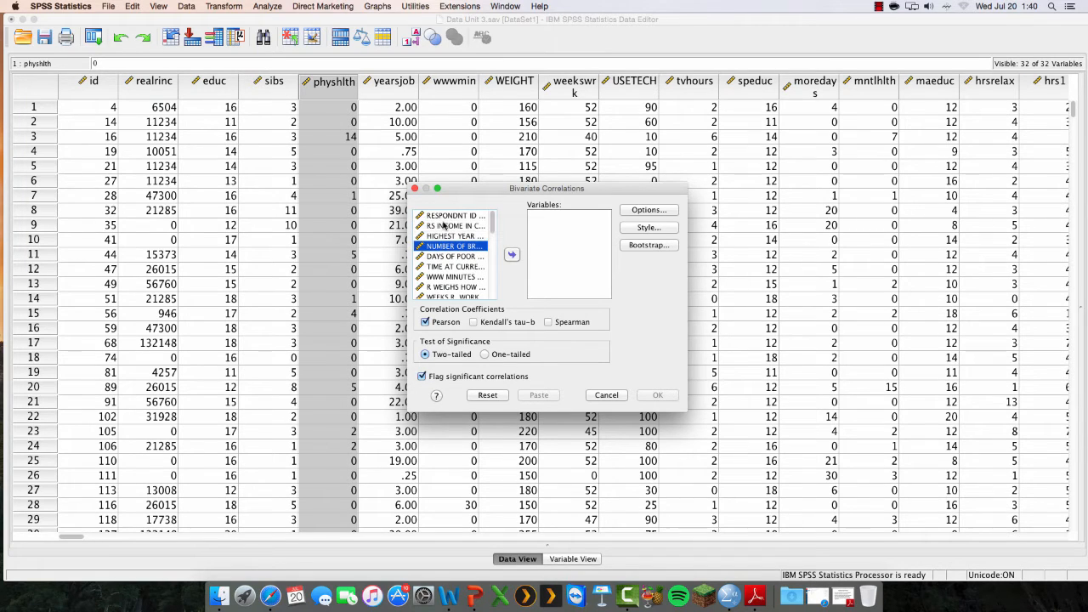
{"action": "right_click", "coordinate": [443, 225]}
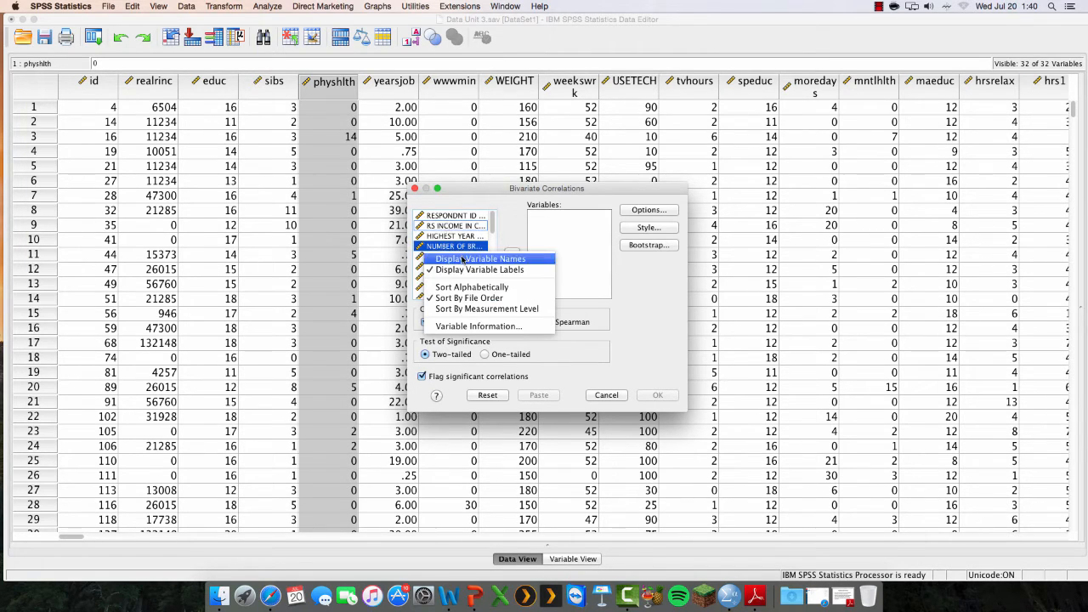
{"action": "left_click", "coordinate": [463, 262]}
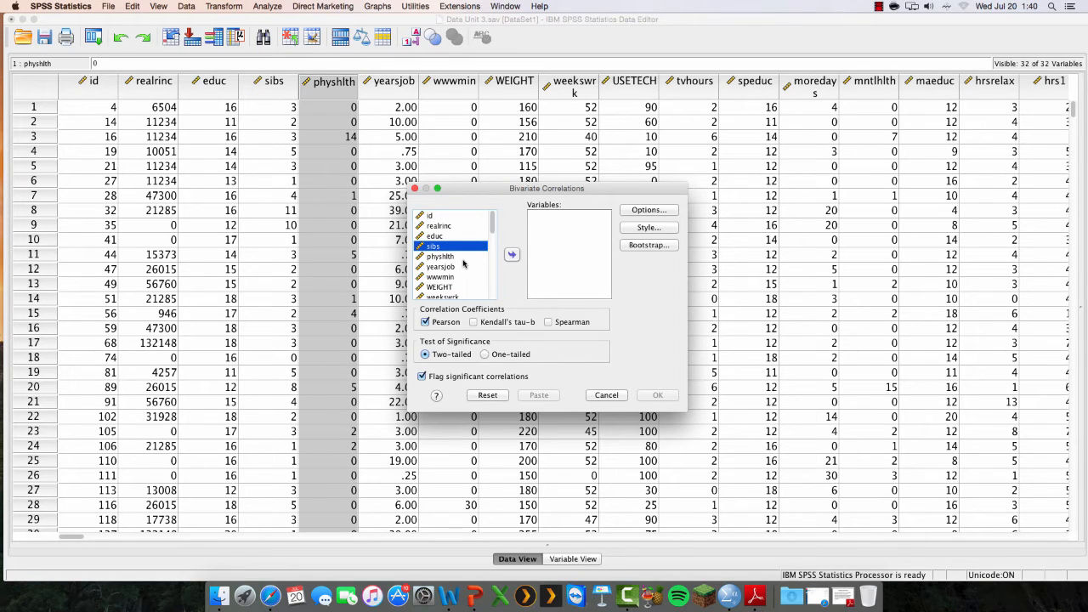
Add realrinc and educ to the variables to analyze in the bivariate correlation
{"action": "right_click", "coordinate": [445, 228]}
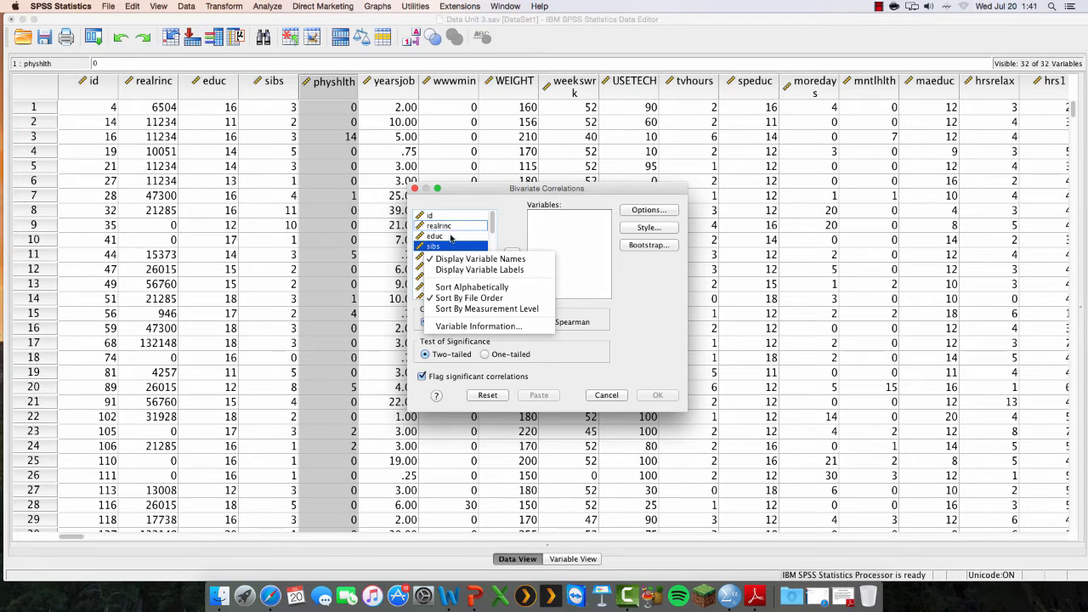
{"action": "left_click", "coordinate": [450, 236]}
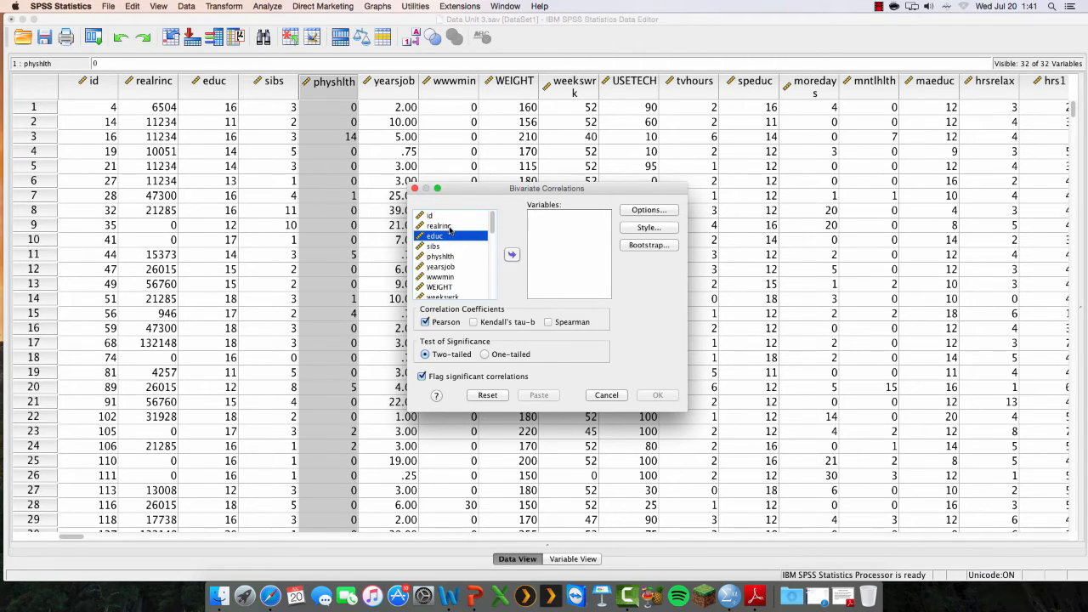
{"action": "left_click", "coordinate": [444, 227]}
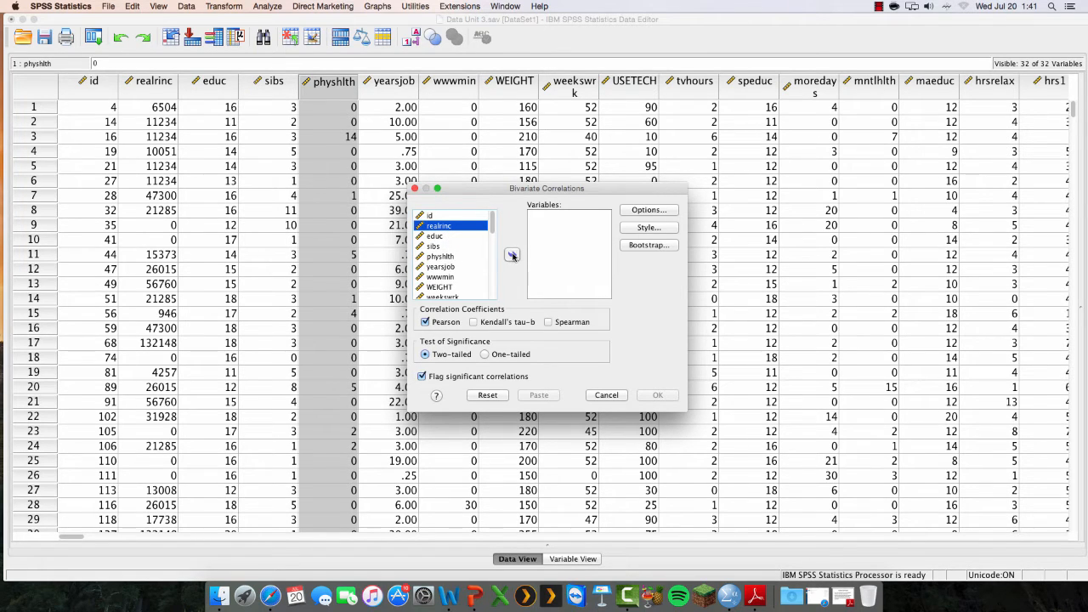
{"action": "left_click", "coordinate": [512, 255]}
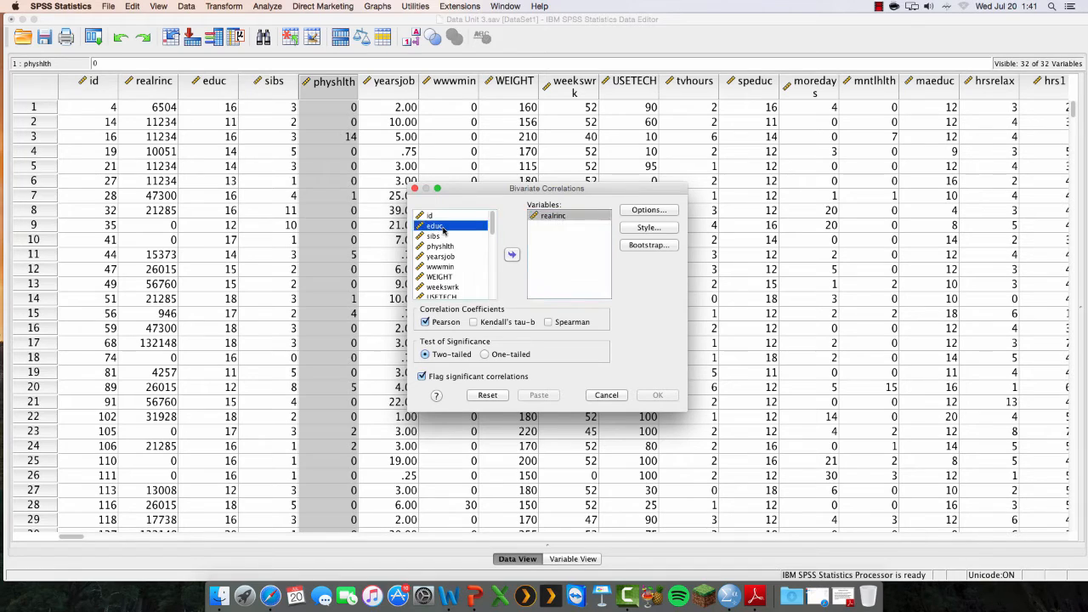
{"action": "left_click", "coordinate": [512, 255]}
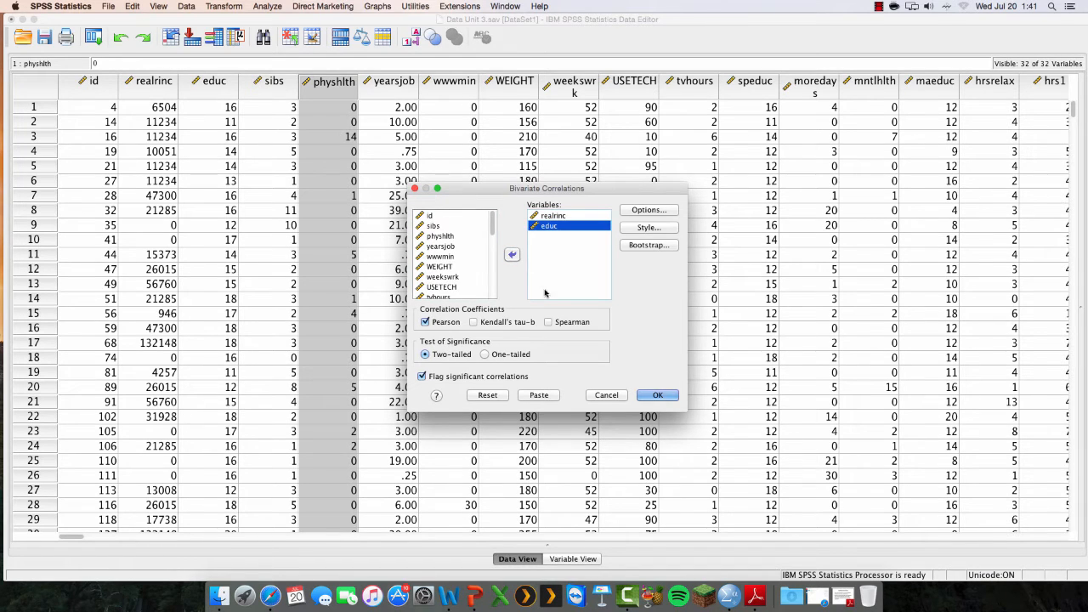
Run the correlation of realrinc and educ with the Pearson coefficient, a two-tailed test and significant correlations flagged
{"action": "left_click", "coordinate": [426, 322]}
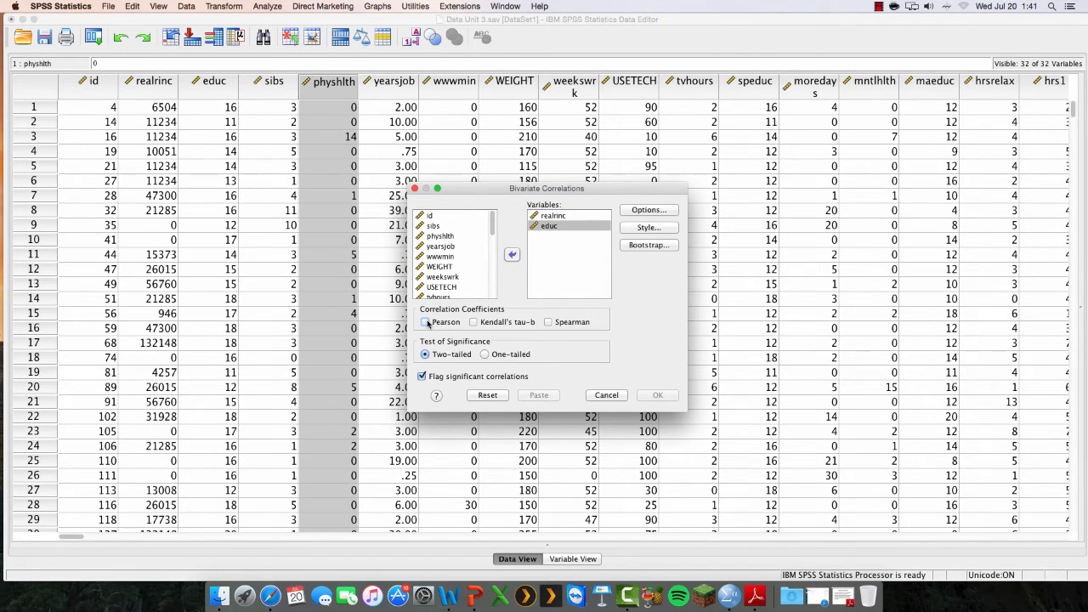
{"action": "left_click", "coordinate": [426, 322]}
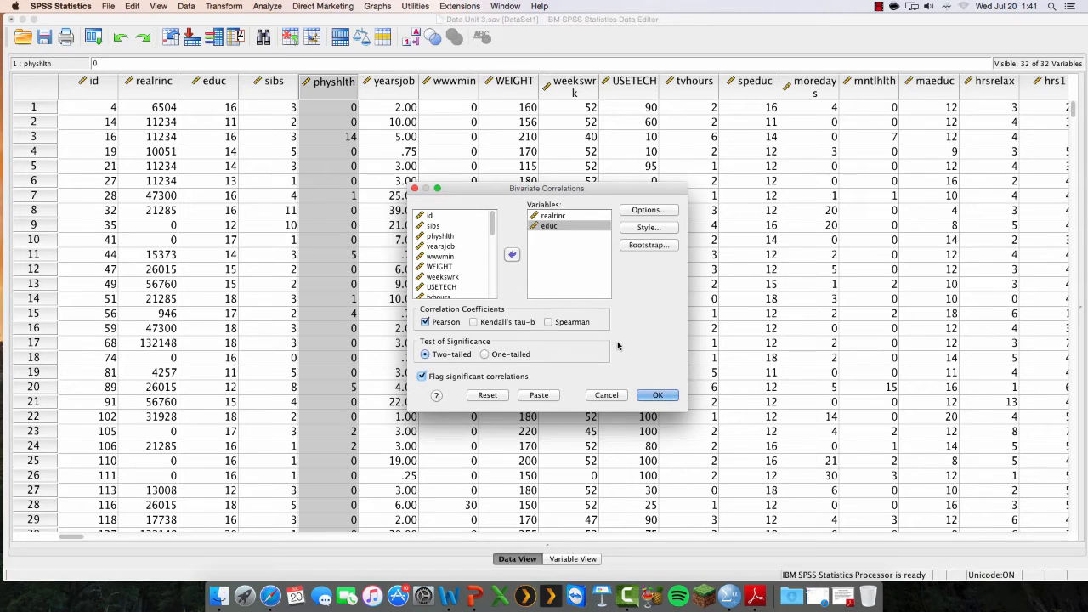
{"action": "left_click", "coordinate": [657, 396]}
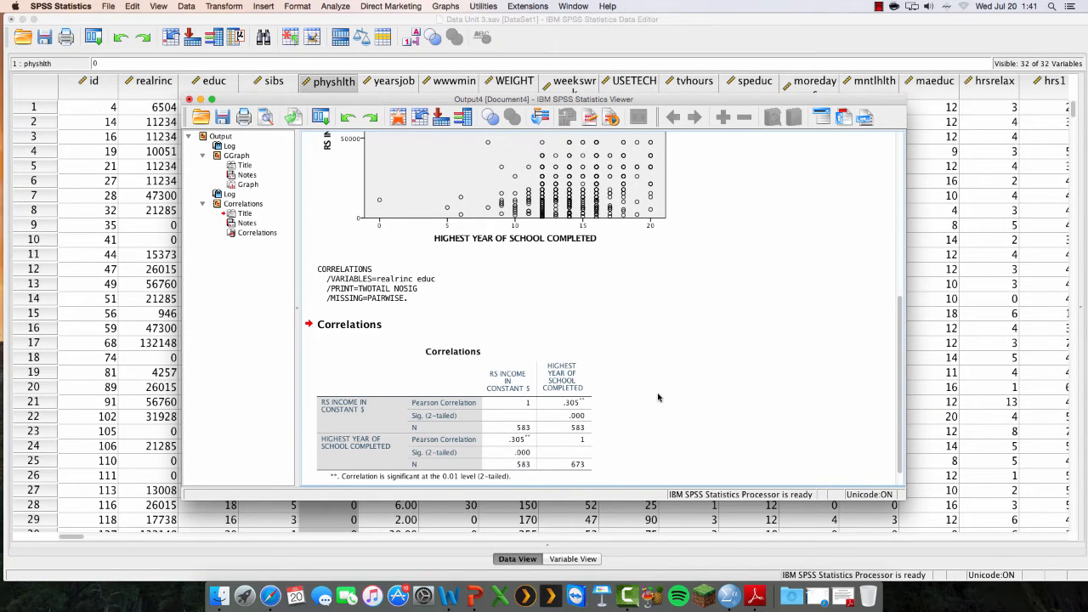
{"action": "left_click_drag", "start_coordinate": [900, 337], "coordinate": [903, 374]}
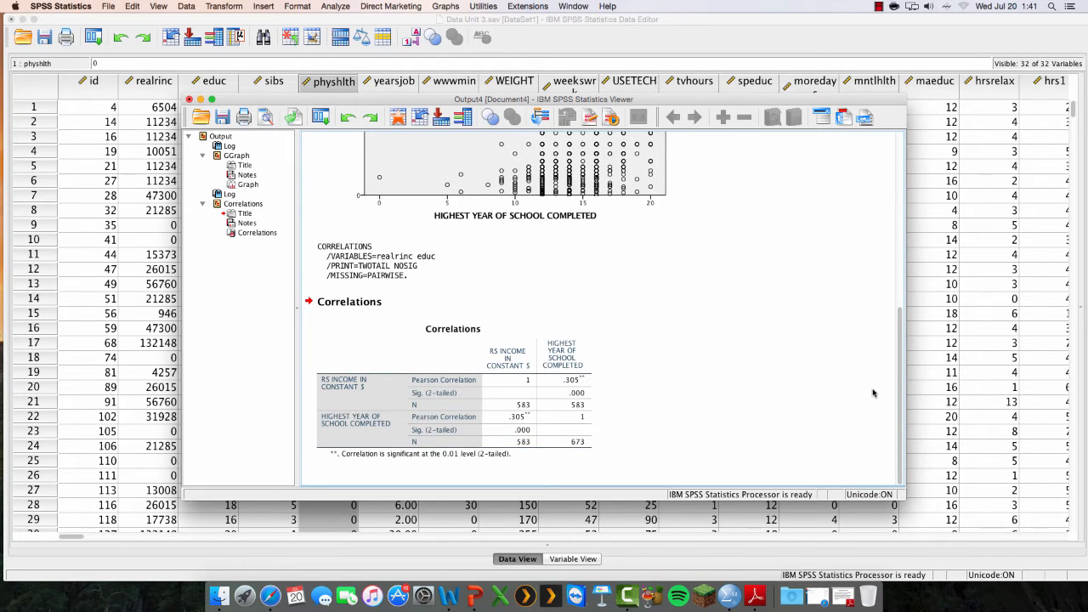
Examine the Pearson correlation, significance and sample size for income and highest year of school completed in the Correlations table
{"action": "left_click", "coordinate": [512, 361]}
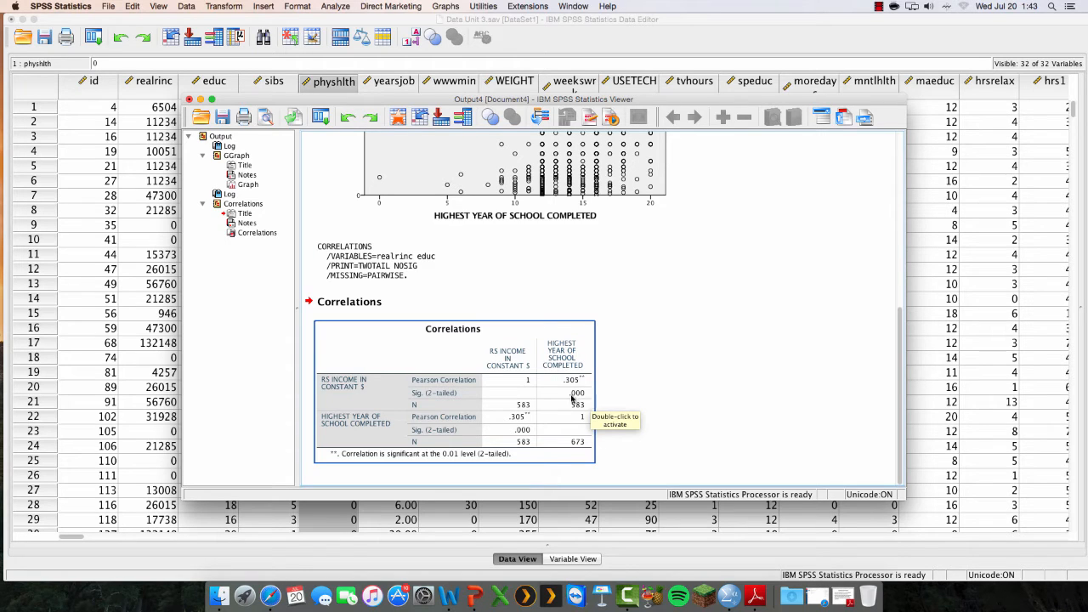
{"action": "left_click", "coordinate": [621, 399]}
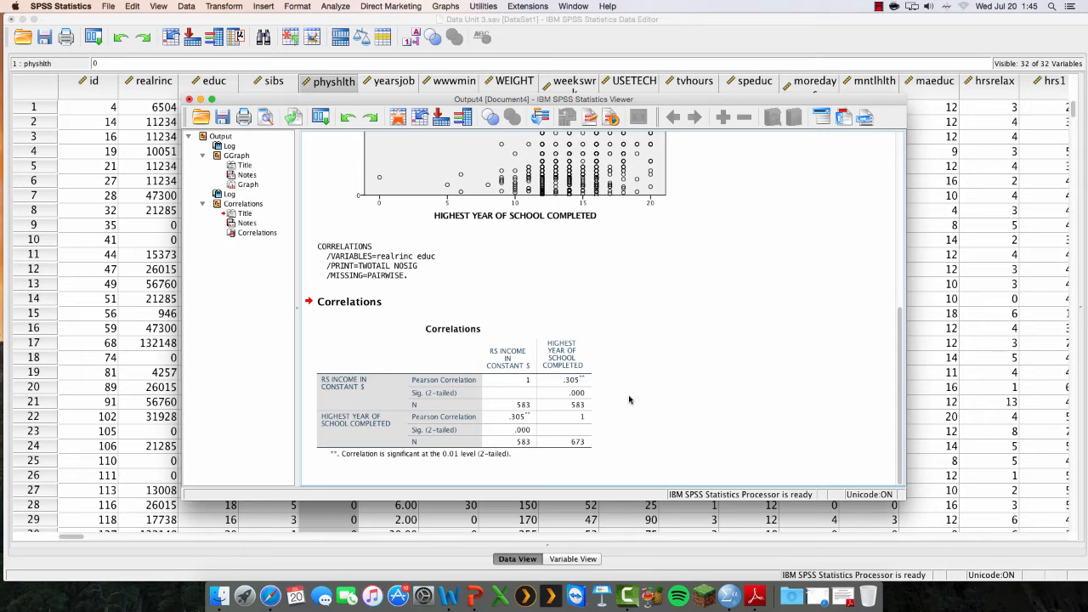
{"action": "left_click", "coordinate": [574, 385]}
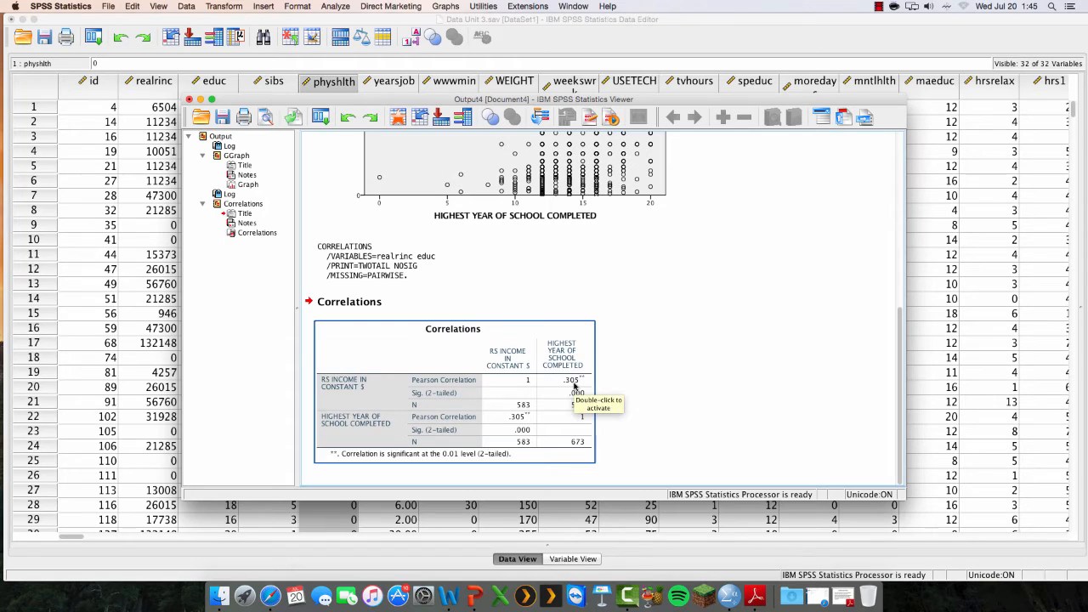
{"action": "left_click", "coordinate": [614, 437]}
{"action": "left_click", "coordinate": [585, 402]}
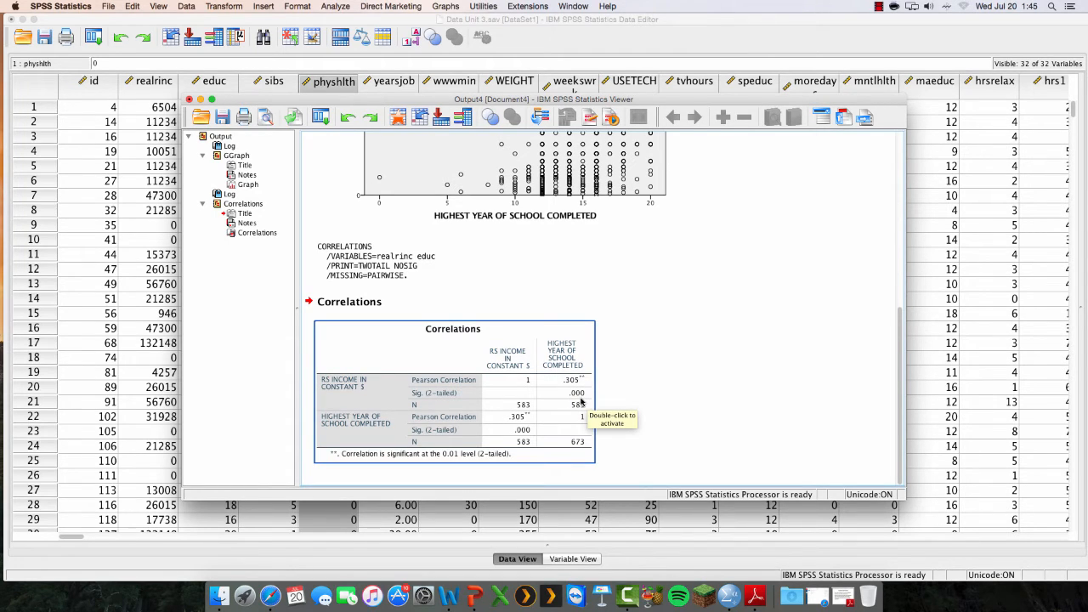
{"action": "left_click", "coordinate": [611, 406]}
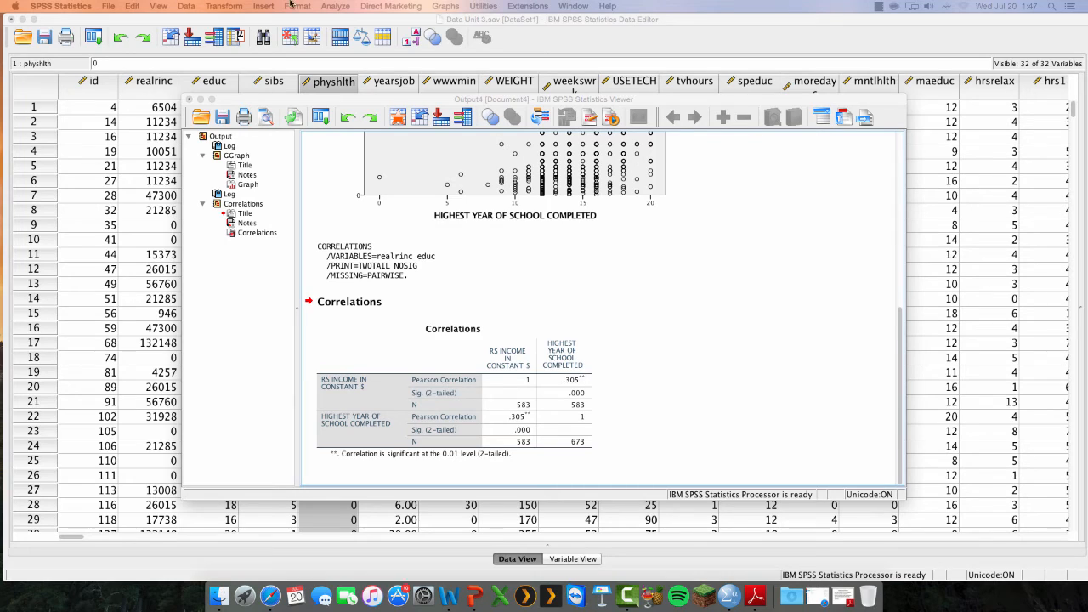
Reopen the scatter plot in Chart Builder and put NUMBER OF BROTHERS AND SISTERS on the y-axis and DAYS OF POOR PHYSICAL HEALTH PAST 30 DAYS on the x-axis
{"action": "left_click", "coordinate": [559, 43]}
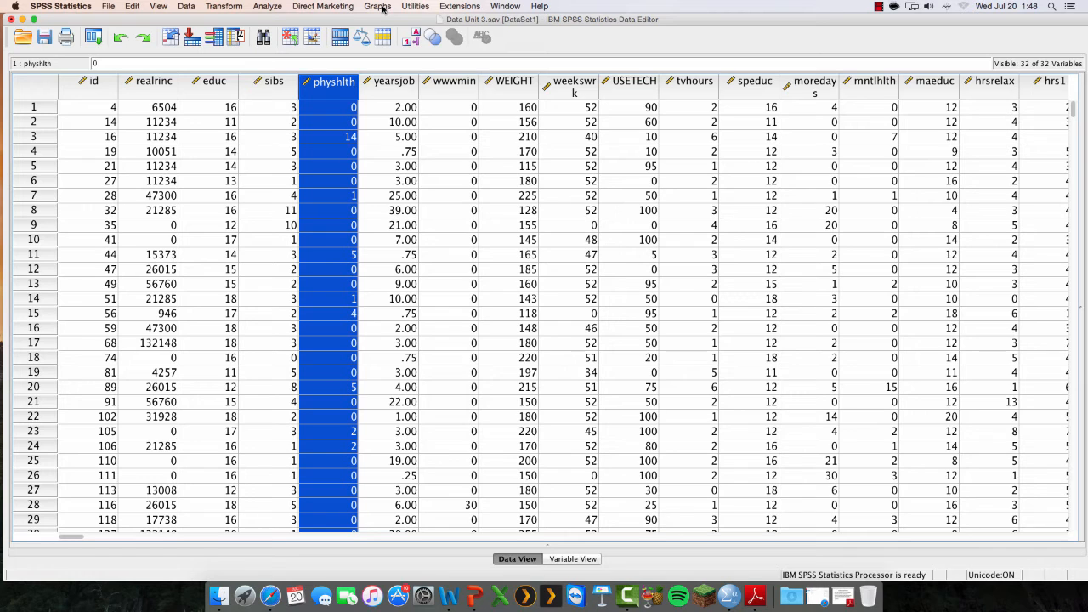
{"action": "left_click", "coordinate": [377, 7]}
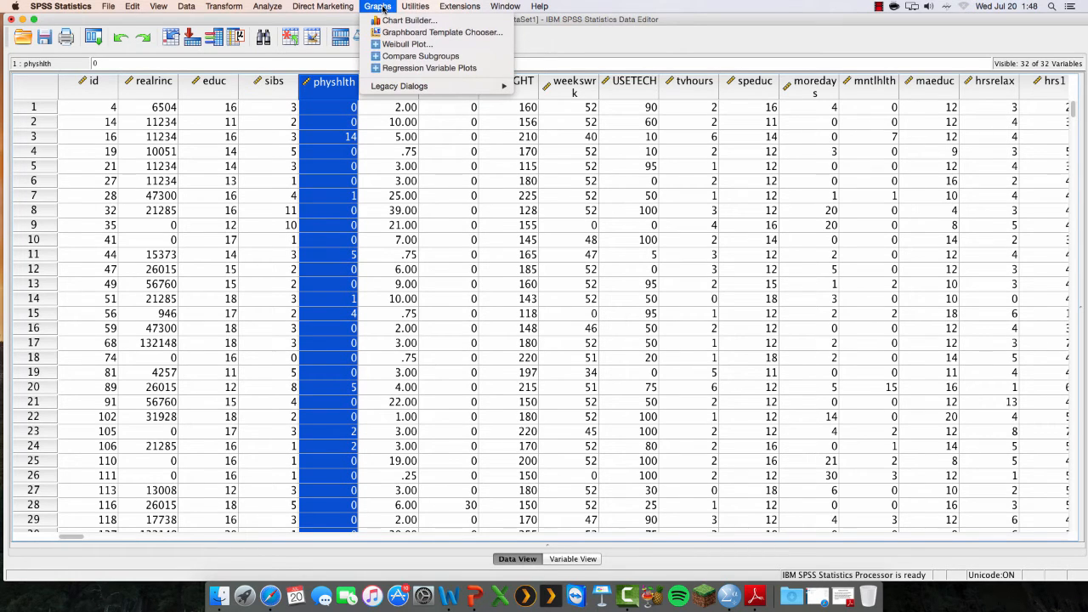
{"action": "left_click", "coordinate": [392, 20]}
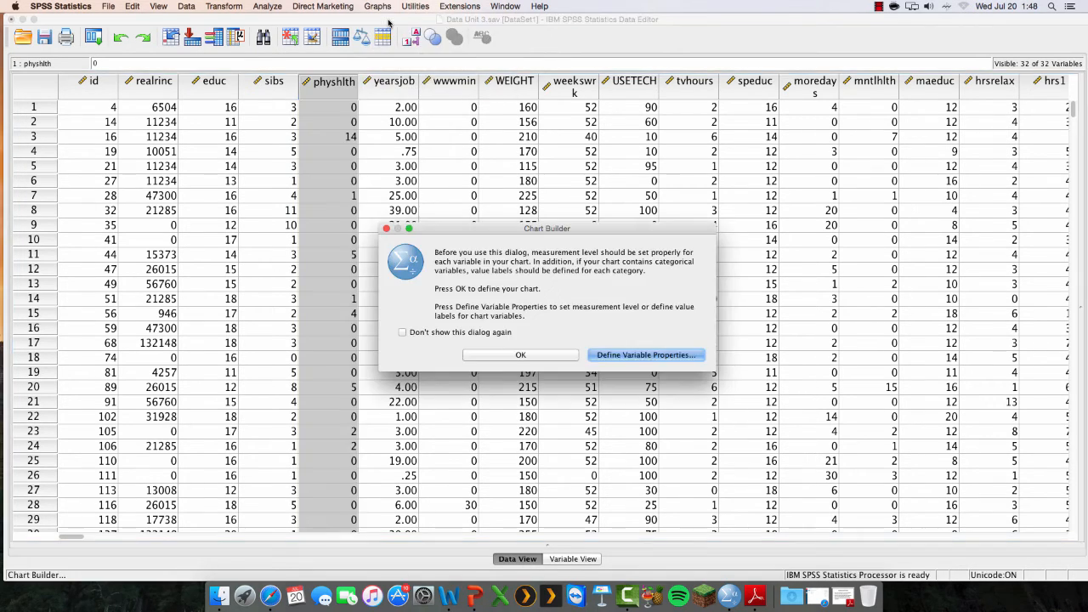
{"action": "left_click", "coordinate": [534, 355]}
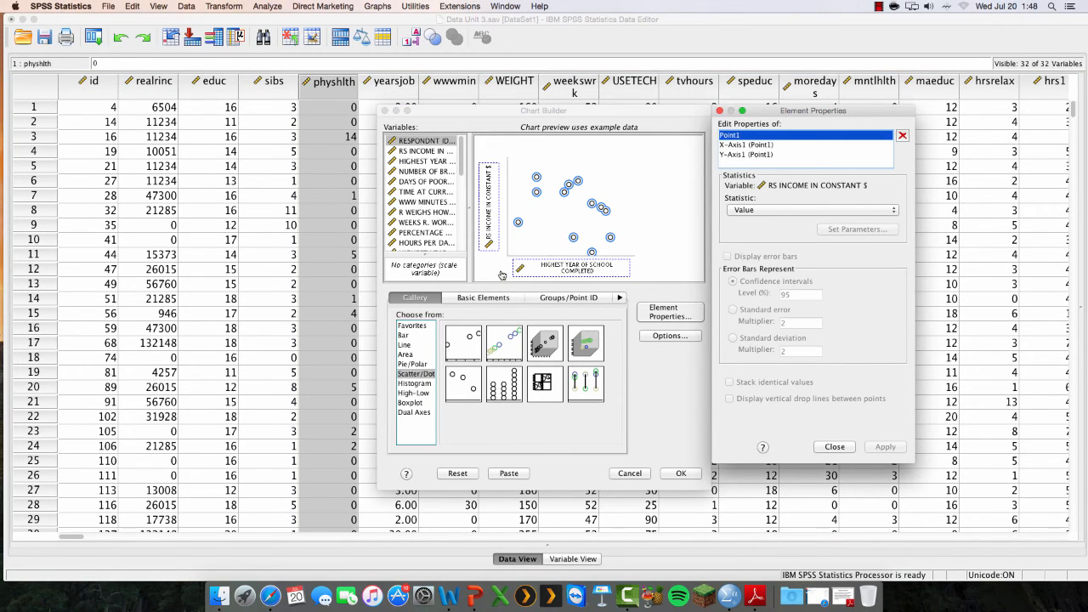
{"action": "left_click_drag", "start_coordinate": [534, 269], "coordinate": [424, 209]}
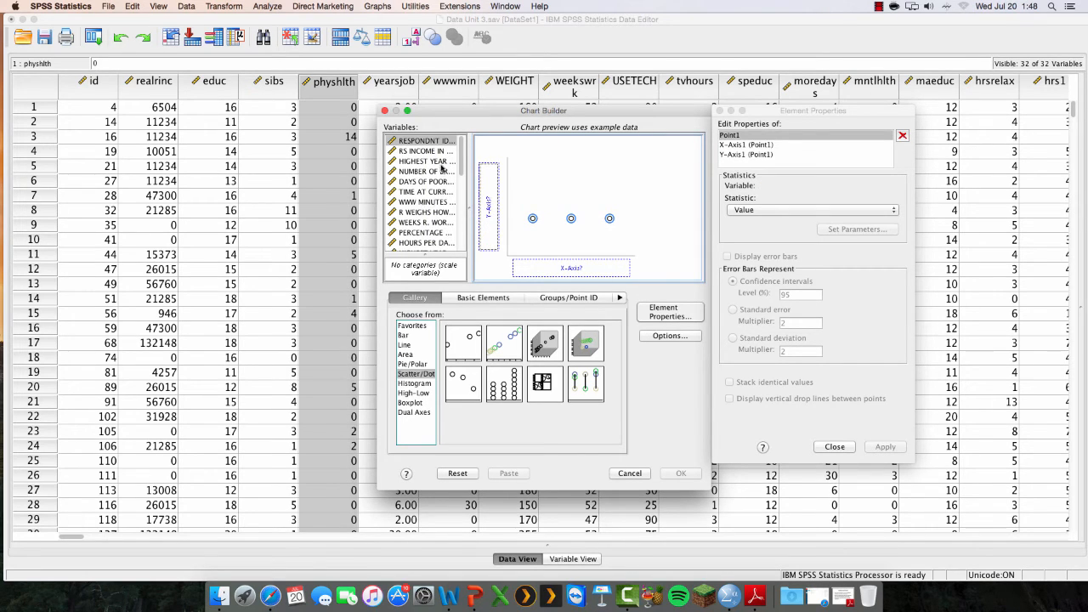
{"action": "left_click_drag", "start_coordinate": [427, 172], "coordinate": [569, 266]}
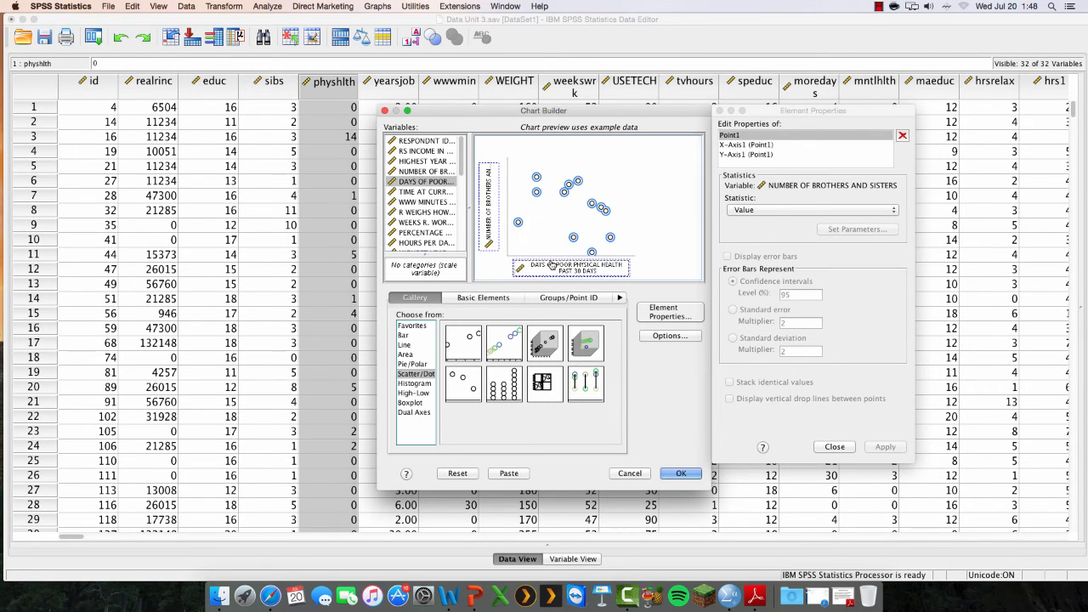
List the chart variables by name, and generate the scatter plot of siblings against days of poor physical health for review
{"action": "right_click", "coordinate": [432, 205]}
{"action": "left_click", "coordinate": [433, 199]}
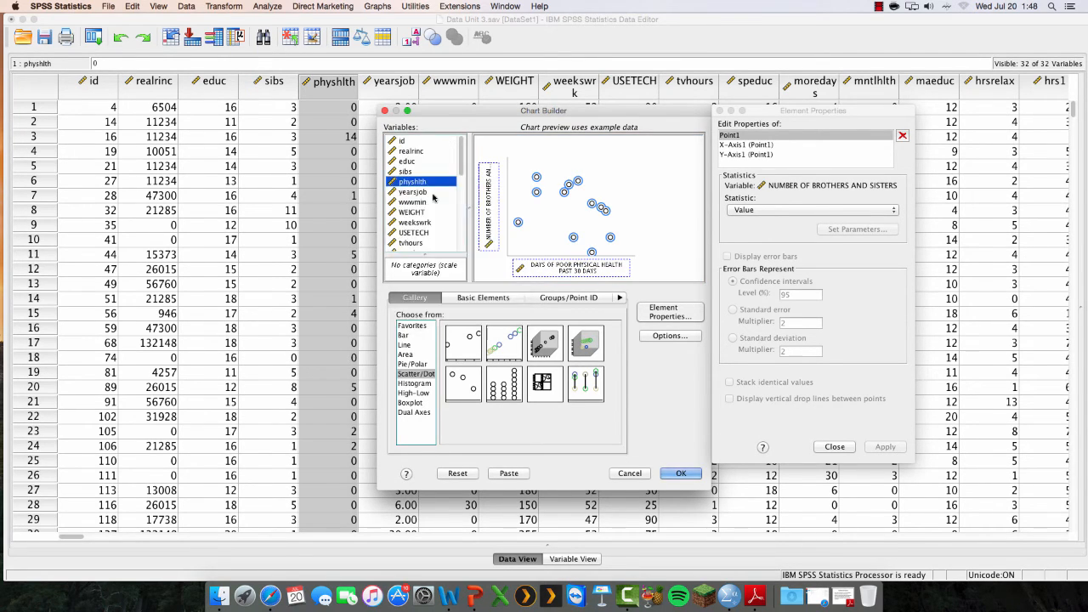
{"action": "left_click", "coordinate": [416, 185]}
{"action": "left_click", "coordinate": [680, 474]}
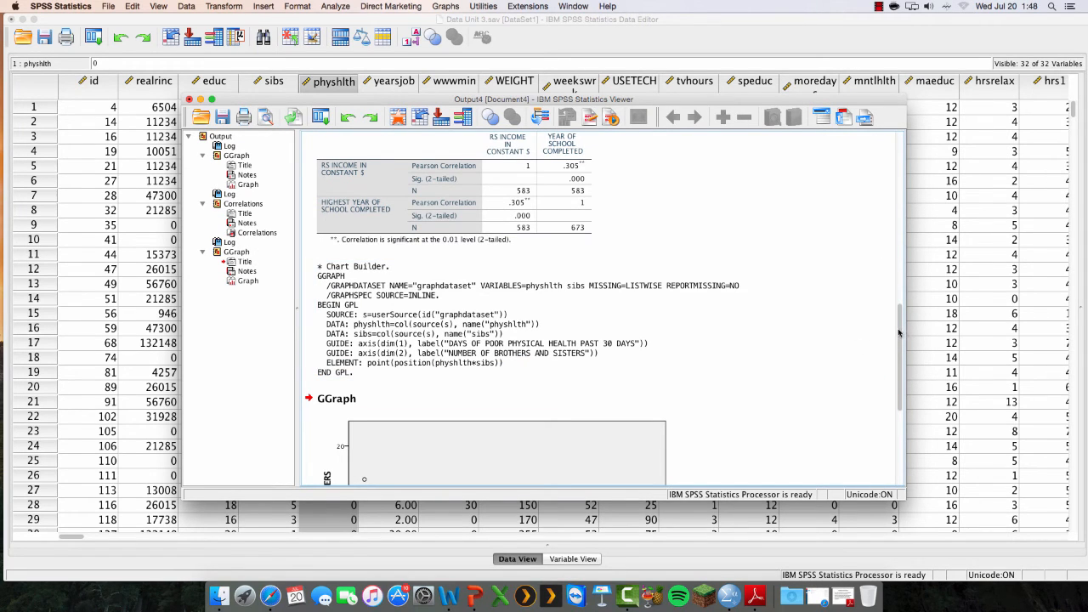
{"action": "left_click_drag", "start_coordinate": [905, 331], "coordinate": [904, 408]}
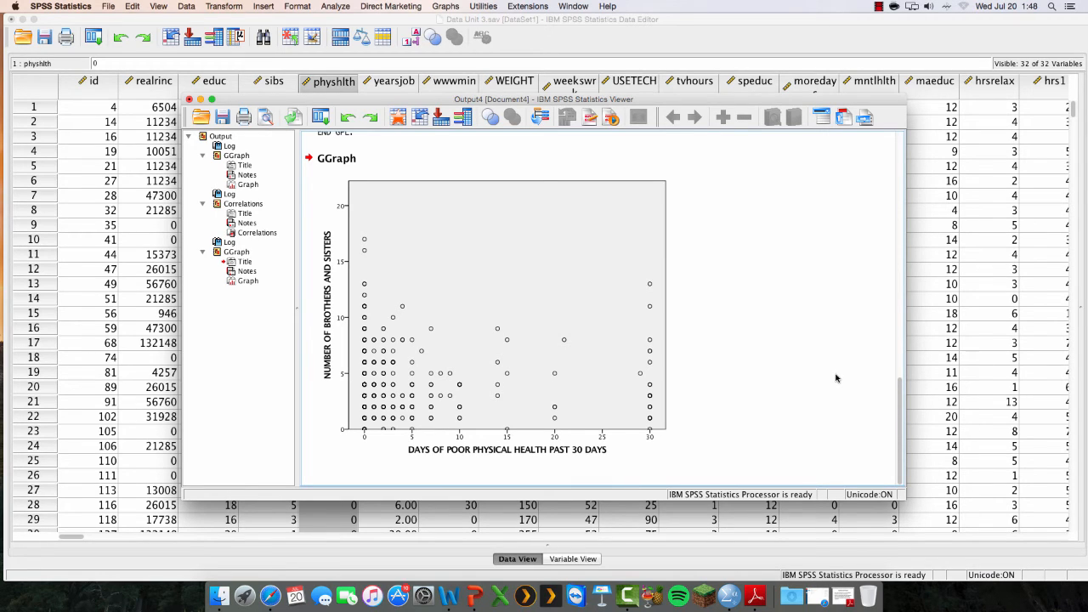
{"action": "left_click", "coordinate": [412, 396]}
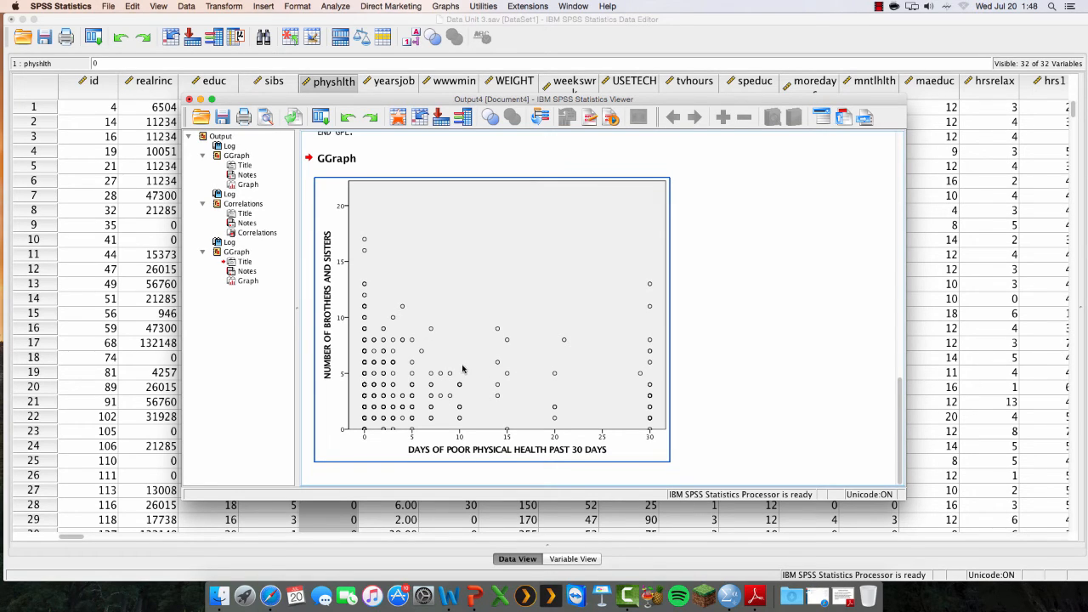
{"action": "left_click", "coordinate": [761, 353]}
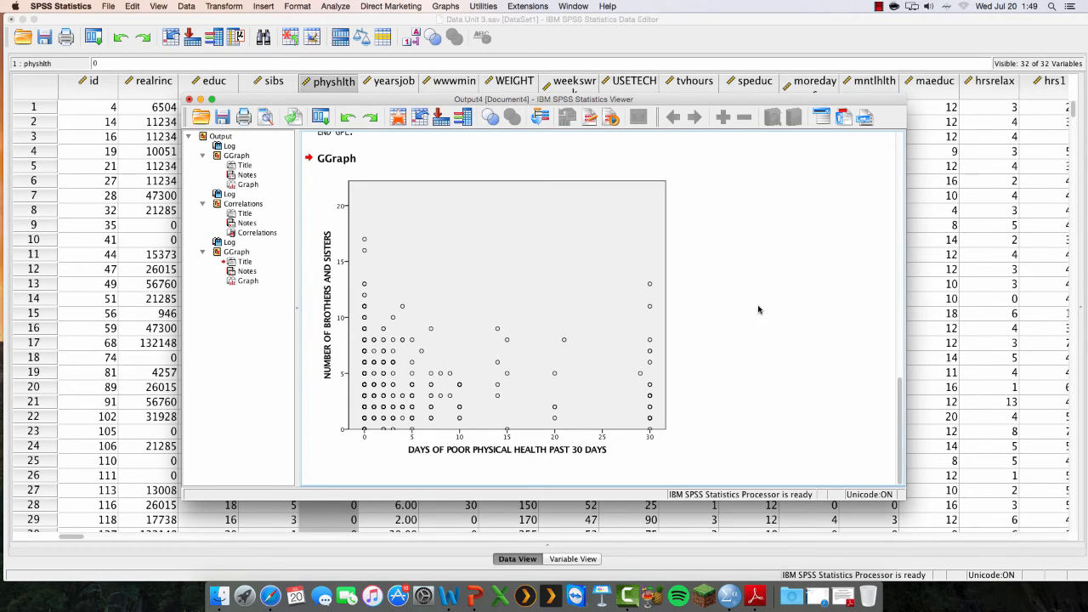
Start another bivariate correlation on the data set and remove educ and realrinc from the variables to analyze
{"action": "left_click", "coordinate": [626, 40]}
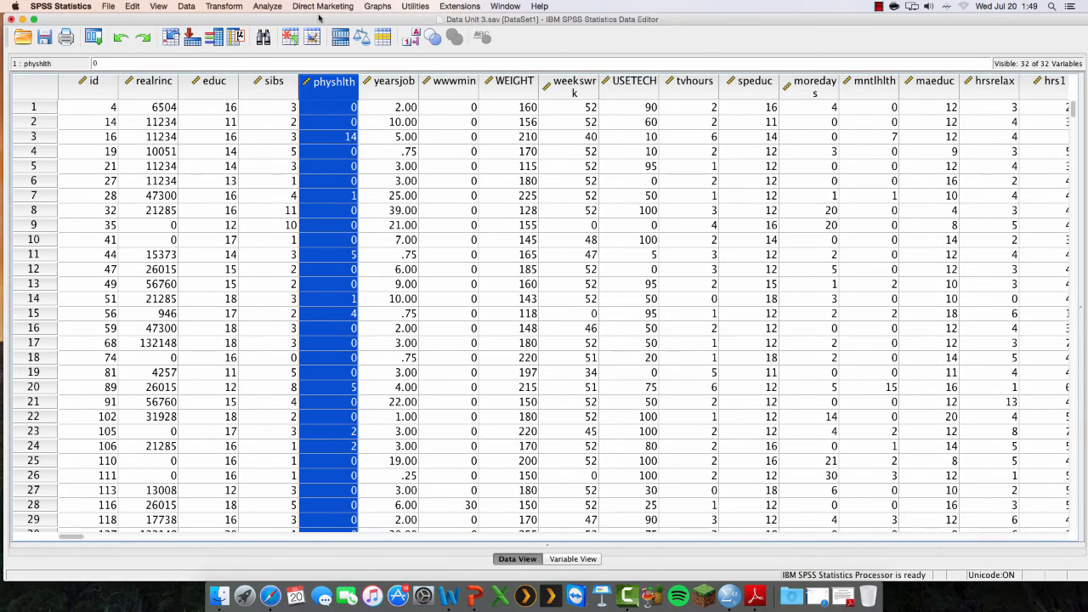
{"action": "left_click", "coordinate": [266, 7]}
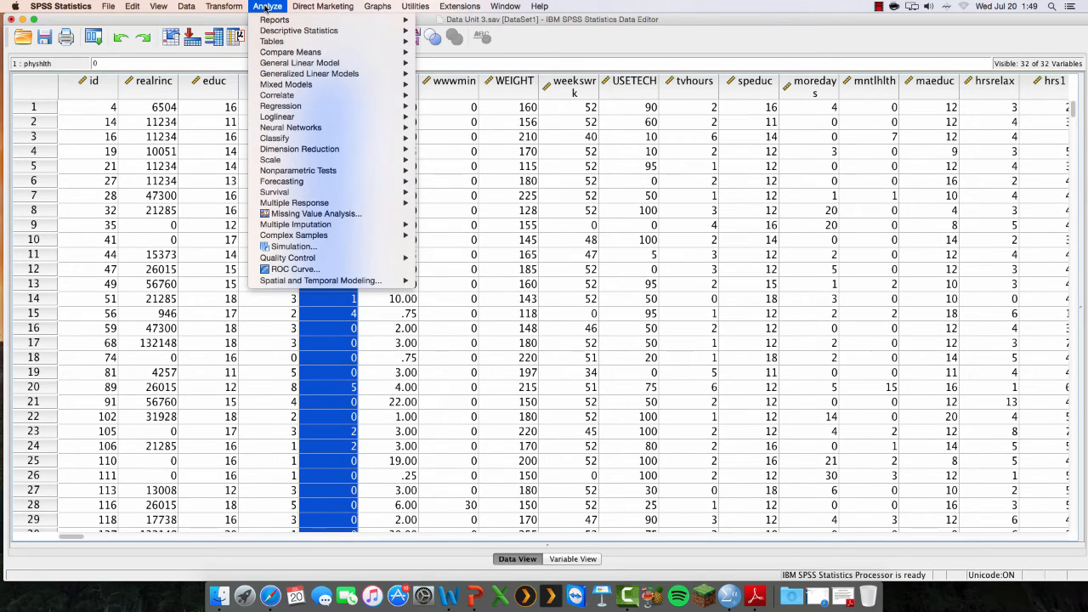
{"action": "mouse_move", "coordinate": [286, 96]}
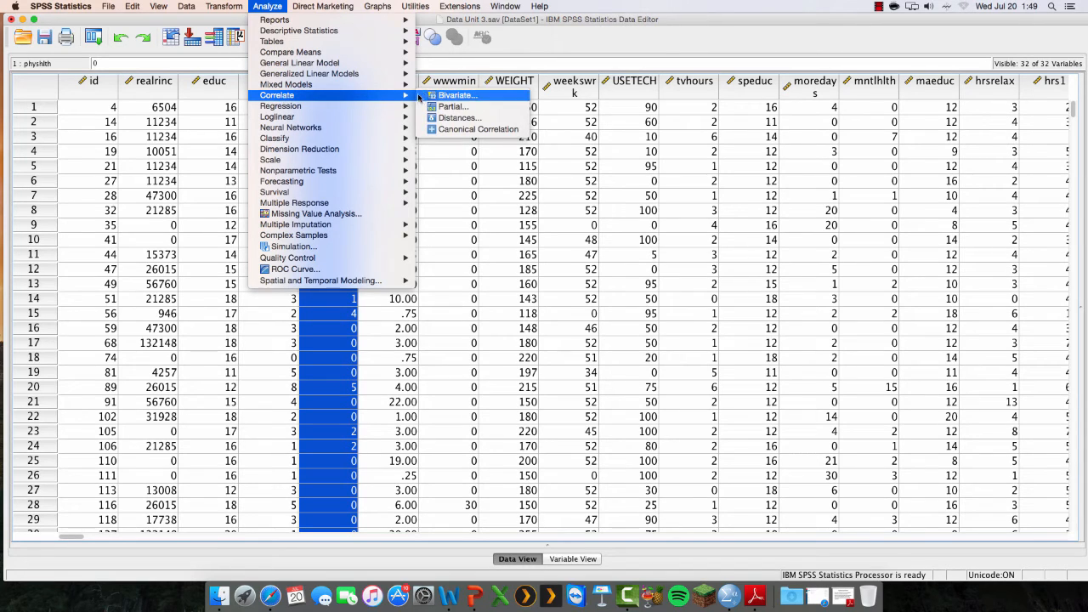
{"action": "left_click", "coordinate": [451, 95]}
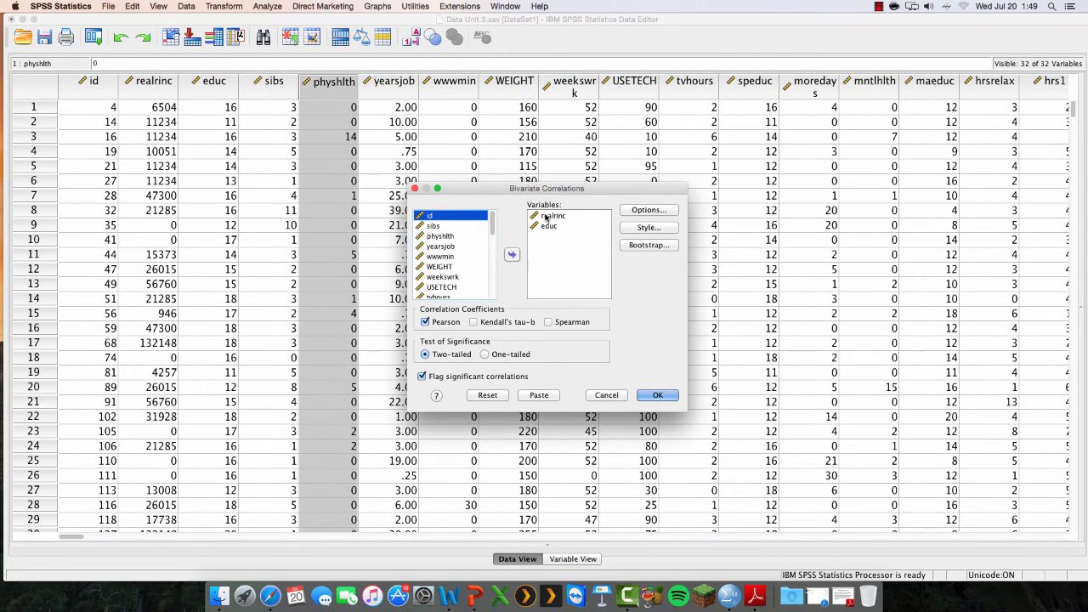
{"action": "left_click", "coordinate": [548, 225]}
{"action": "left_click", "coordinate": [512, 255]}
{"action": "left_click", "coordinate": [553, 216]}
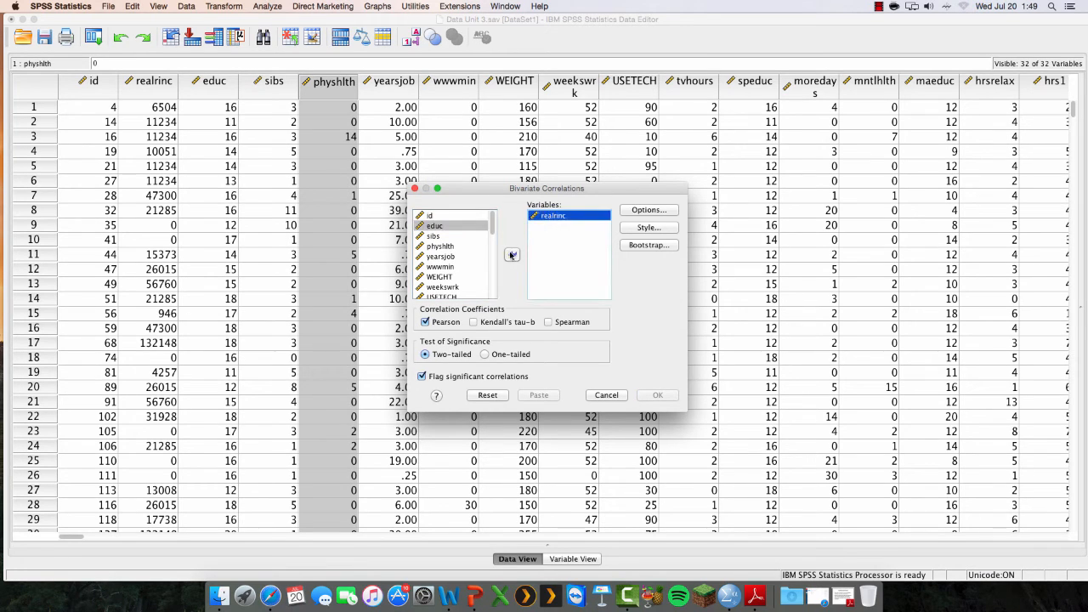
{"action": "left_click", "coordinate": [512, 255]}
Add sibs and physhlth to the variables to analyze and run the two-tailed Pearson correlation
{"action": "left_click", "coordinate": [432, 246]}
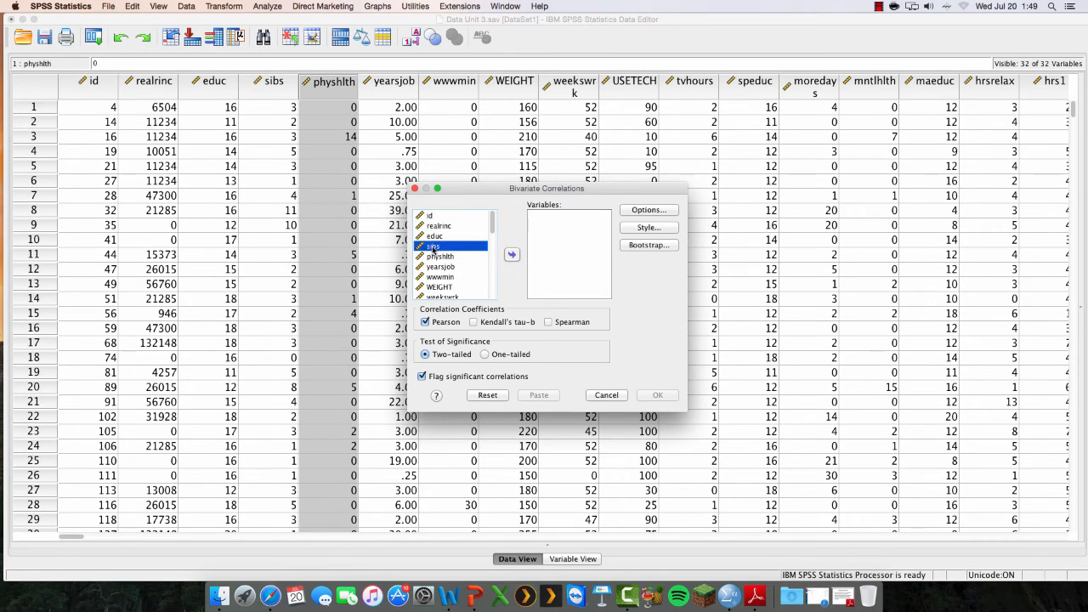
{"action": "left_click", "coordinate": [513, 255]}
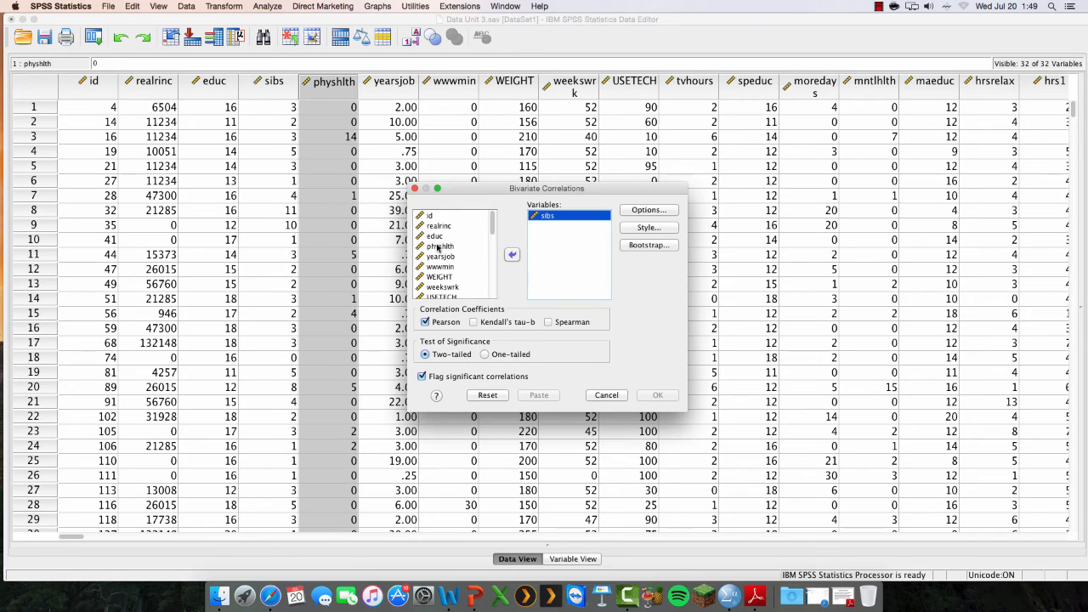
{"action": "left_click", "coordinate": [438, 246]}
{"action": "left_click", "coordinate": [513, 256]}
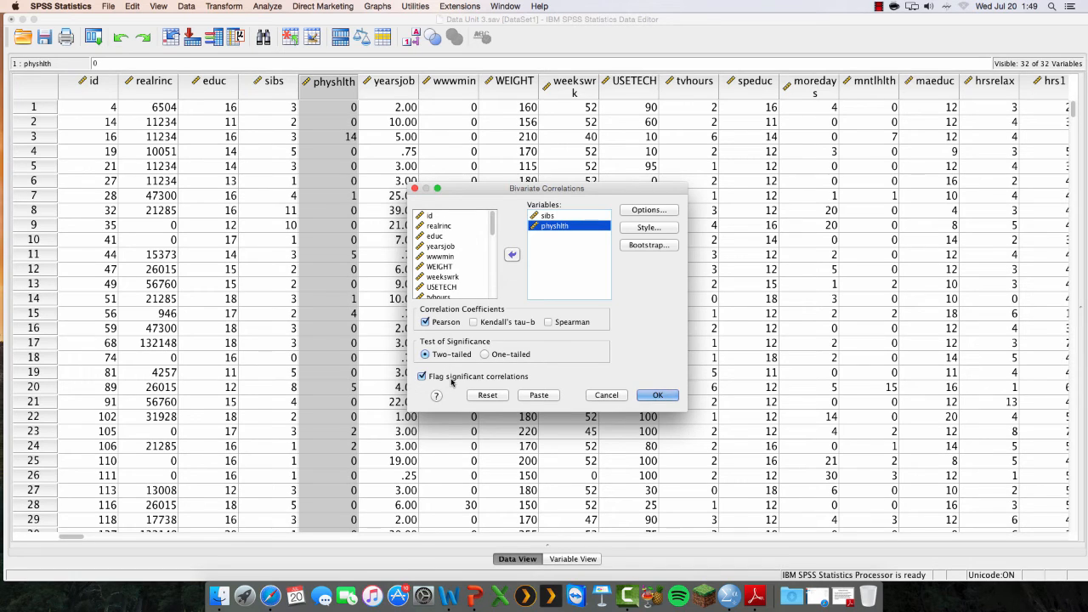
{"action": "left_click", "coordinate": [659, 396]}
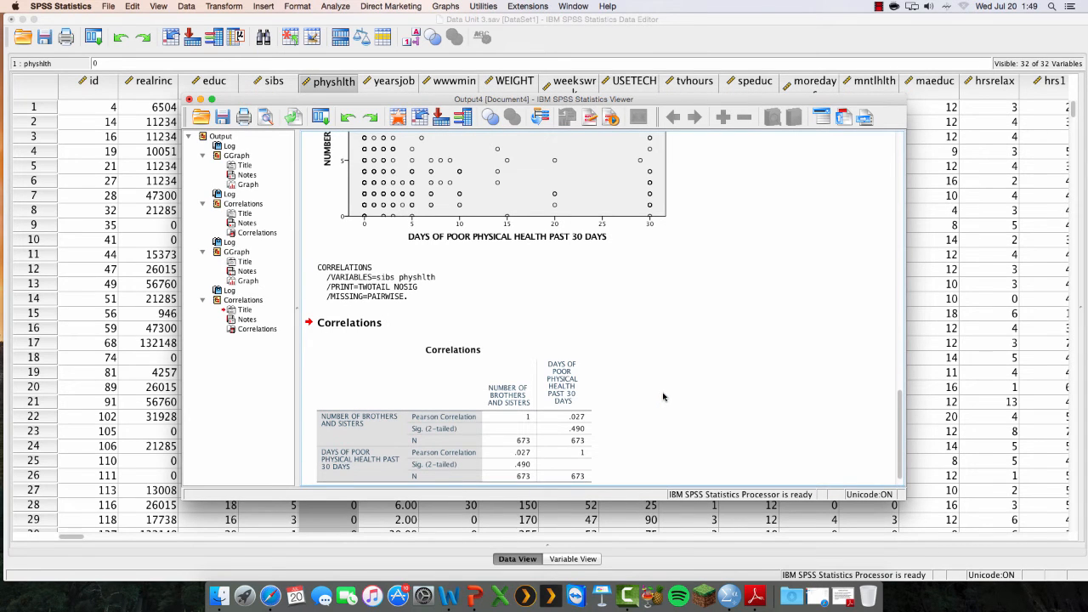
{"action": "left_click_drag", "start_coordinate": [900, 401], "coordinate": [902, 437]}
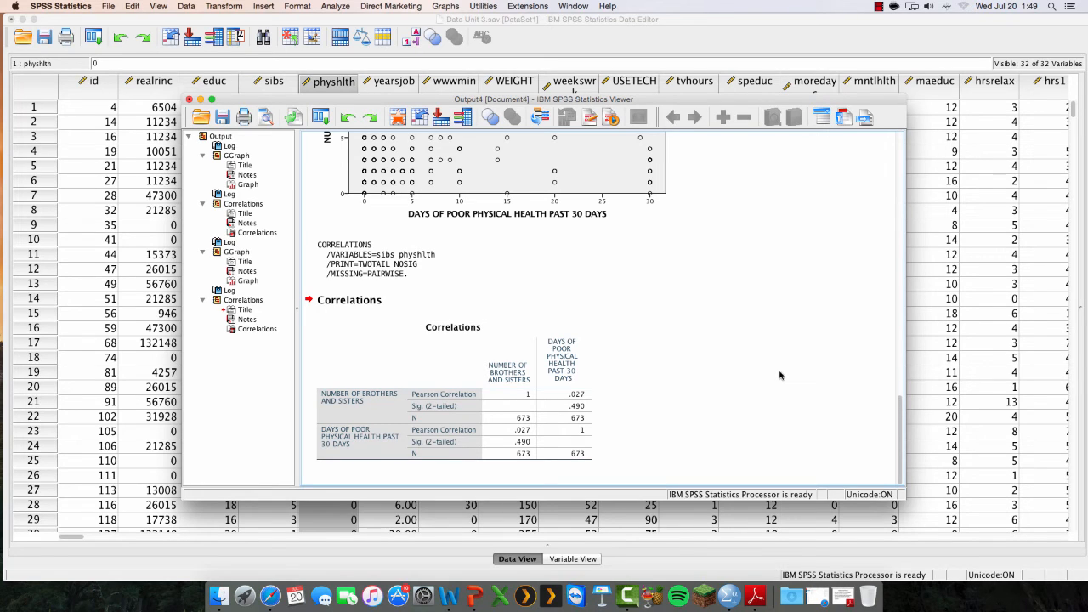
Examine the Pearson correlation and significance for siblings and days of poor physical health, comparing them with the scatter plot
{"action": "left_click", "coordinate": [584, 392]}
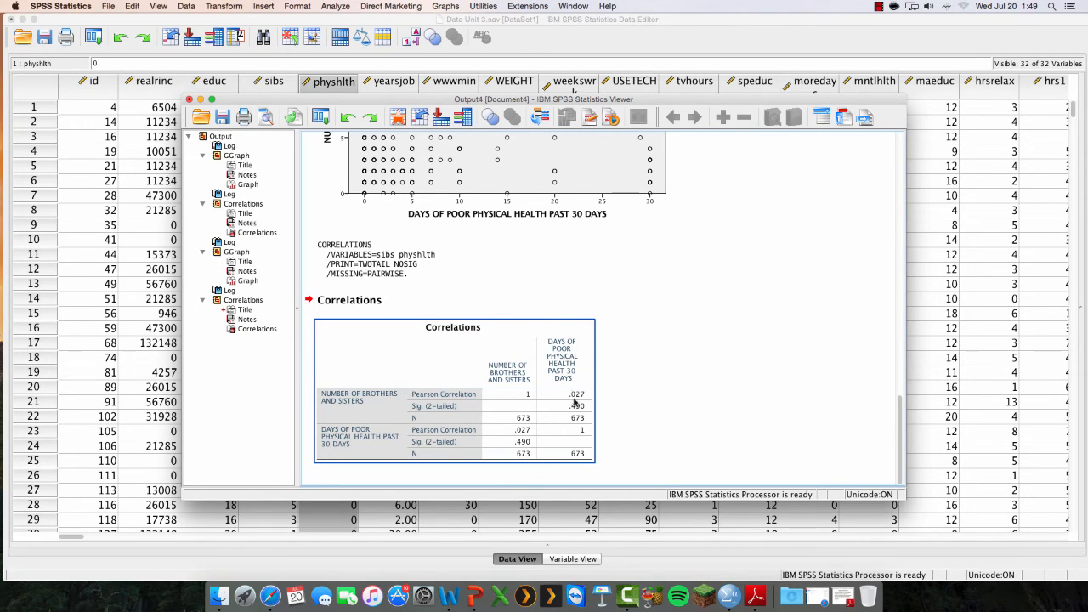
{"action": "left_click", "coordinate": [629, 402]}
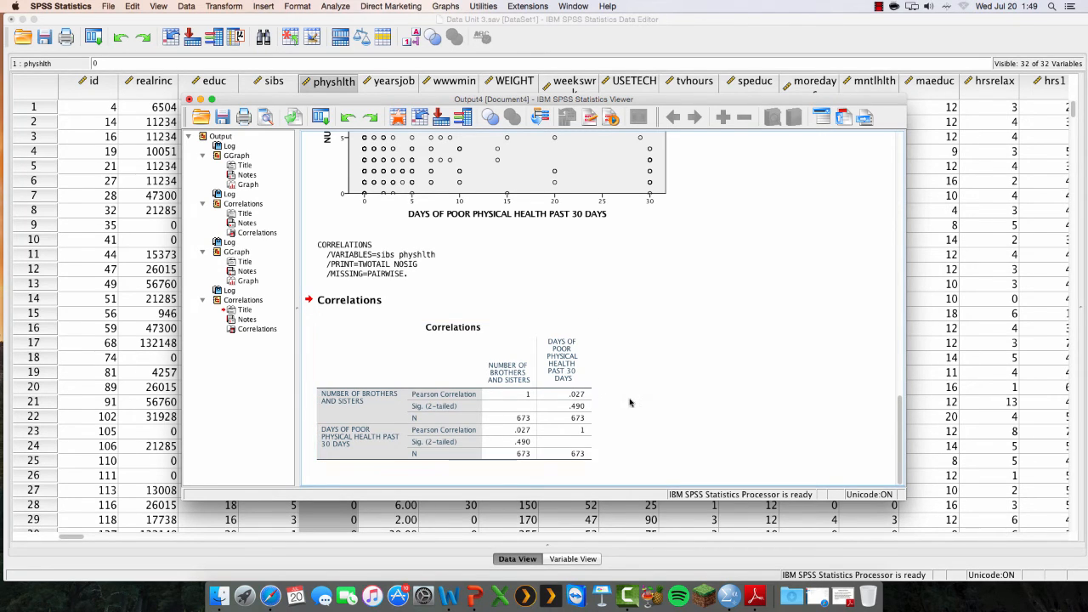
{"action": "left_click", "coordinate": [592, 415]}
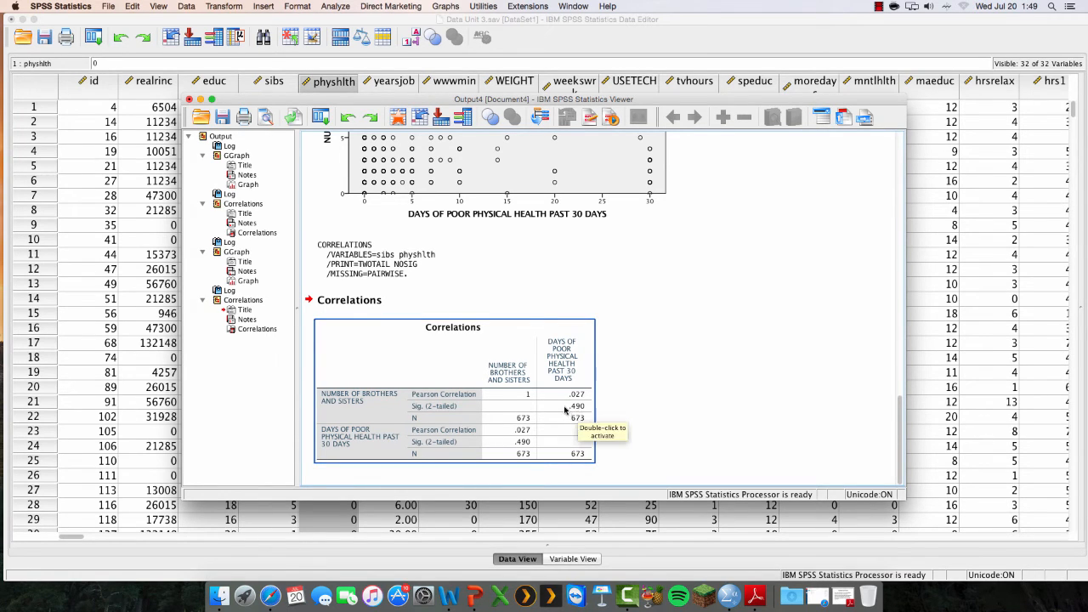
{"action": "left_click", "coordinate": [612, 414]}
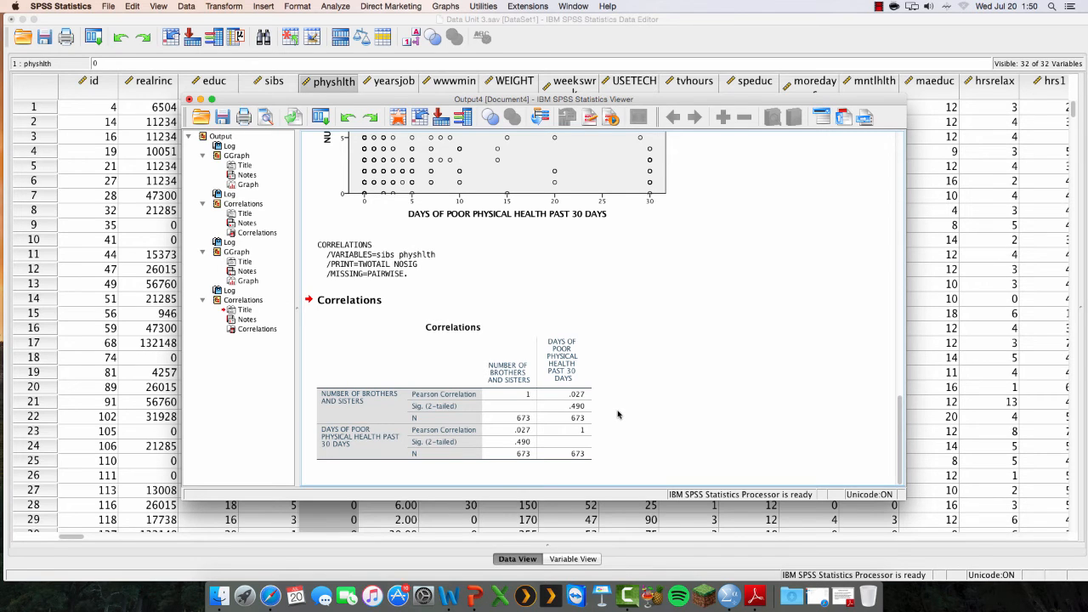
{"action": "left_click", "coordinate": [587, 415]}
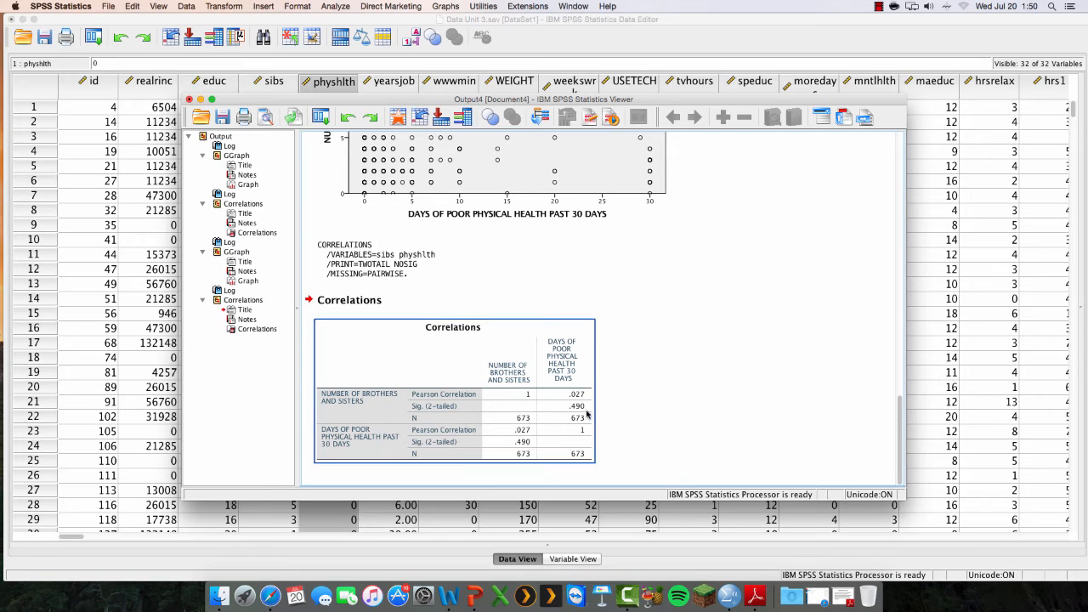
{"action": "left_click", "coordinate": [617, 416]}
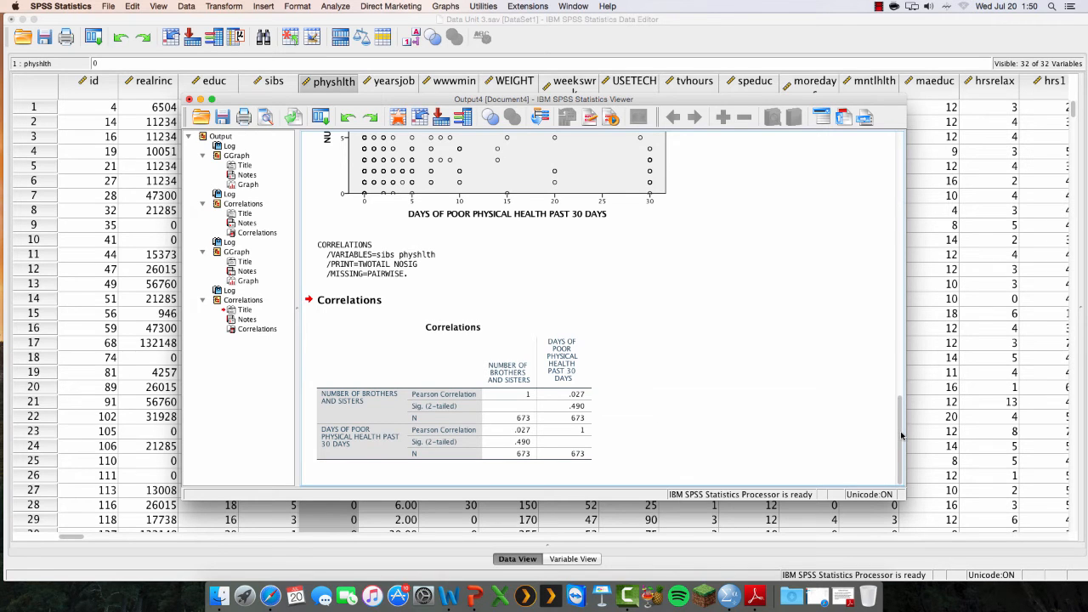
{"action": "left_click_drag", "start_coordinate": [902, 435], "coordinate": [916, 381]}
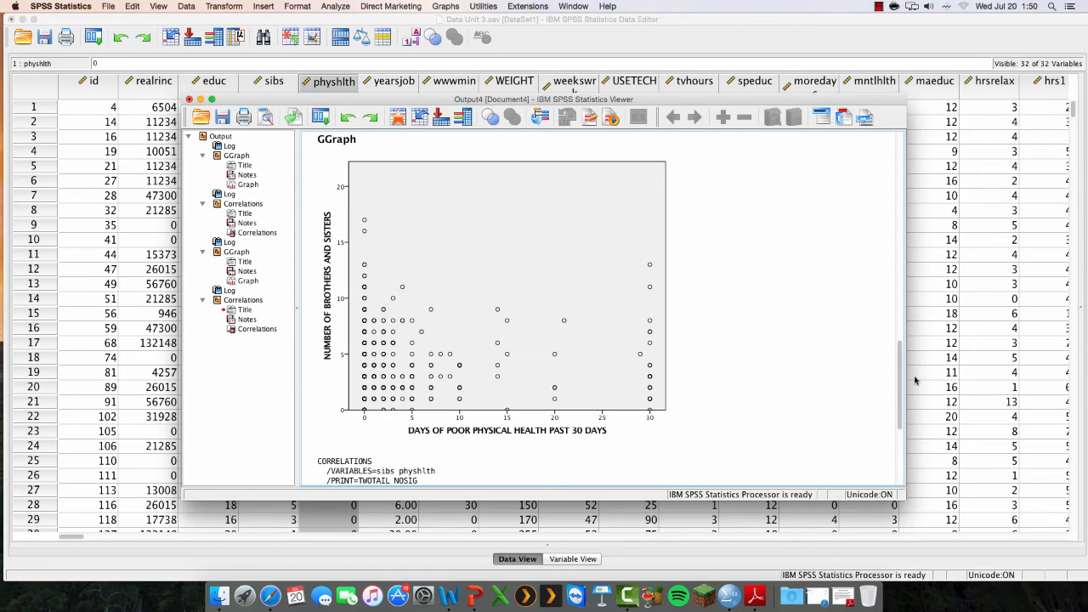
{"action": "left_click", "coordinate": [667, 270]}
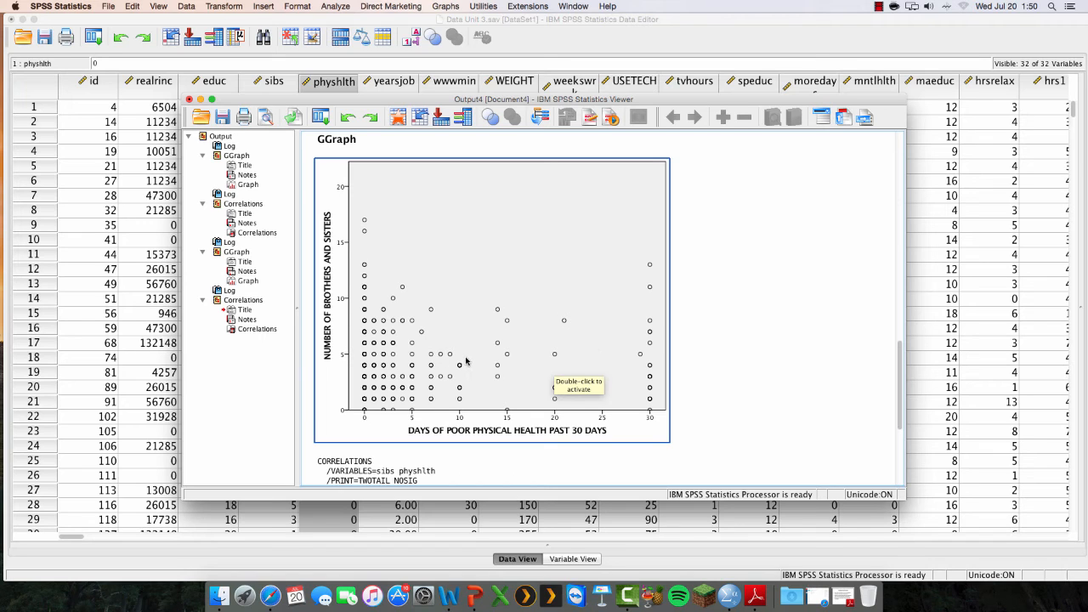
{"action": "scroll", "coordinate": [899, 366], "scroll_direction": "down", "scroll_amount": 5}
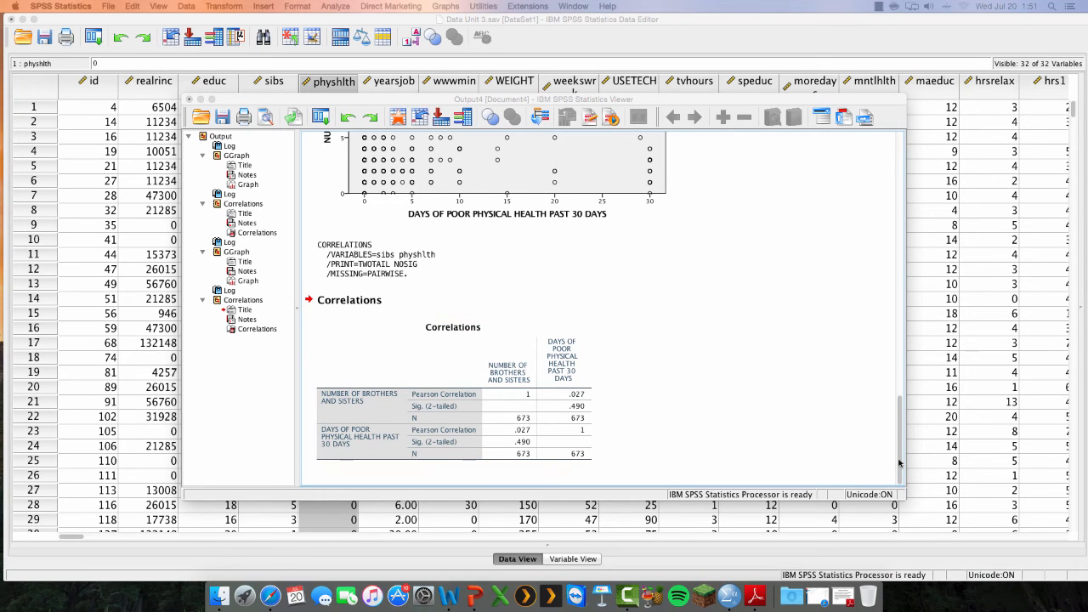
{"action": "scroll", "coordinate": [898, 455], "scroll_direction": "up", "scroll_amount": 5}
{"action": "scroll", "coordinate": [890, 425], "scroll_direction": "down", "scroll_amount": 4}
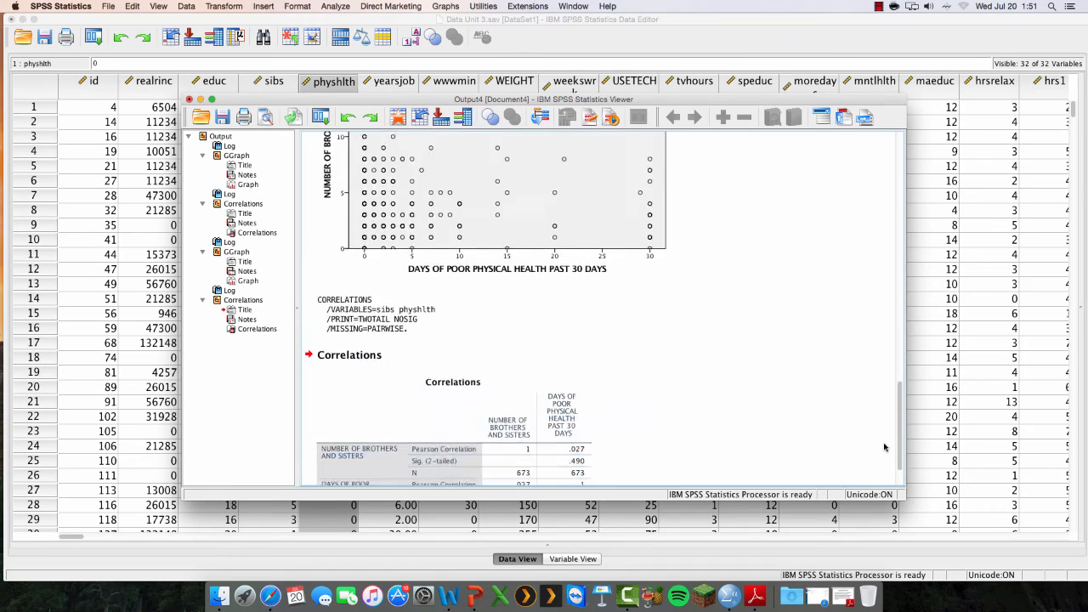
{"action": "scroll", "coordinate": [884, 451], "scroll_direction": "down", "scroll_amount": 2}
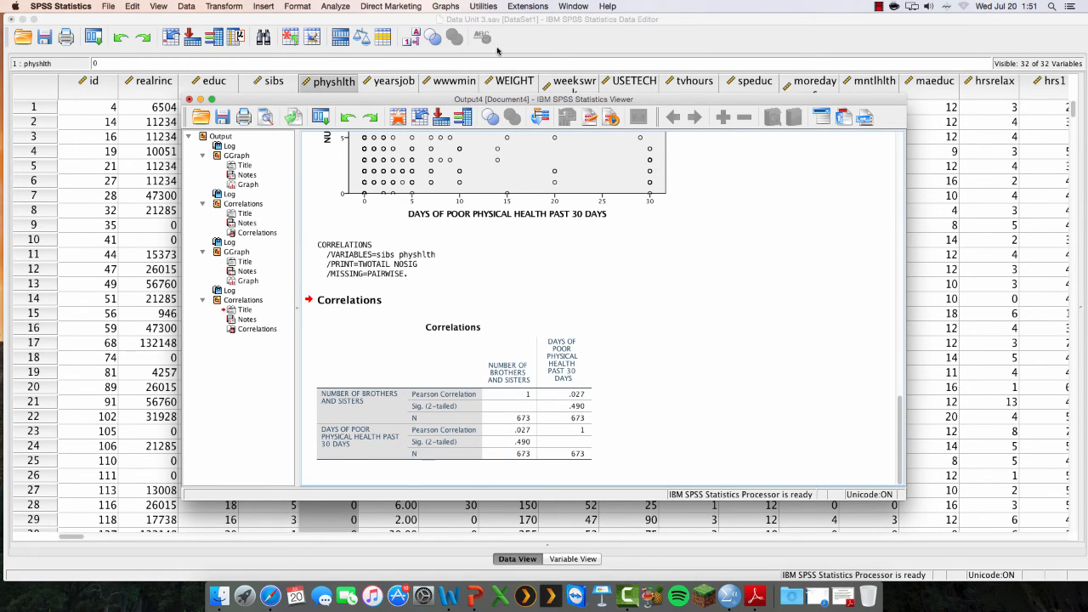
Minimize the output window and display the data set's variable definitions, selecting the label of realrinc
{"action": "left_click", "coordinate": [201, 100]}
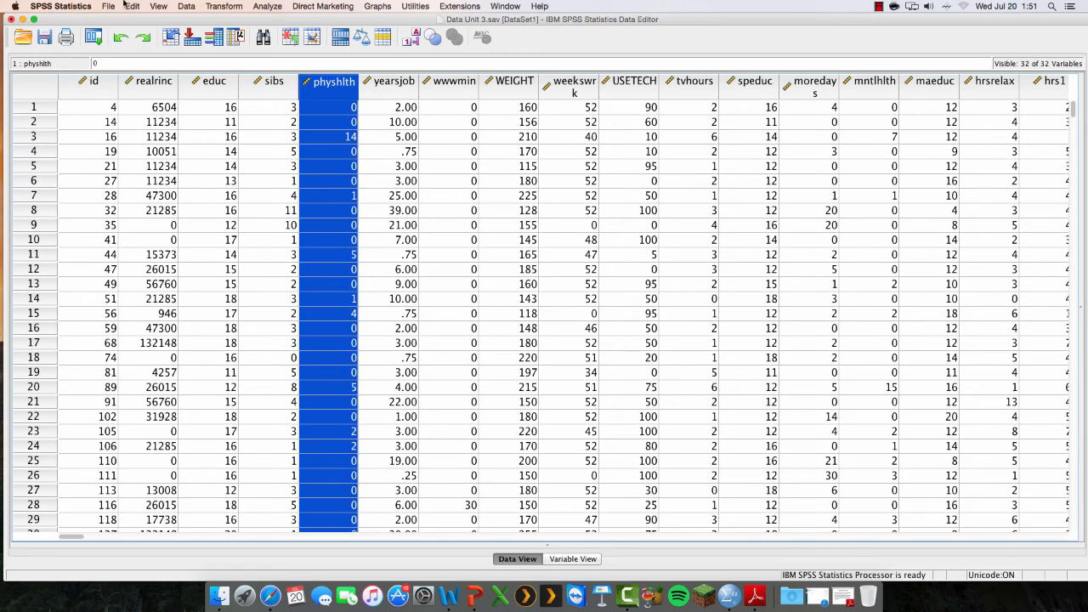
{"action": "left_click", "coordinate": [585, 559]}
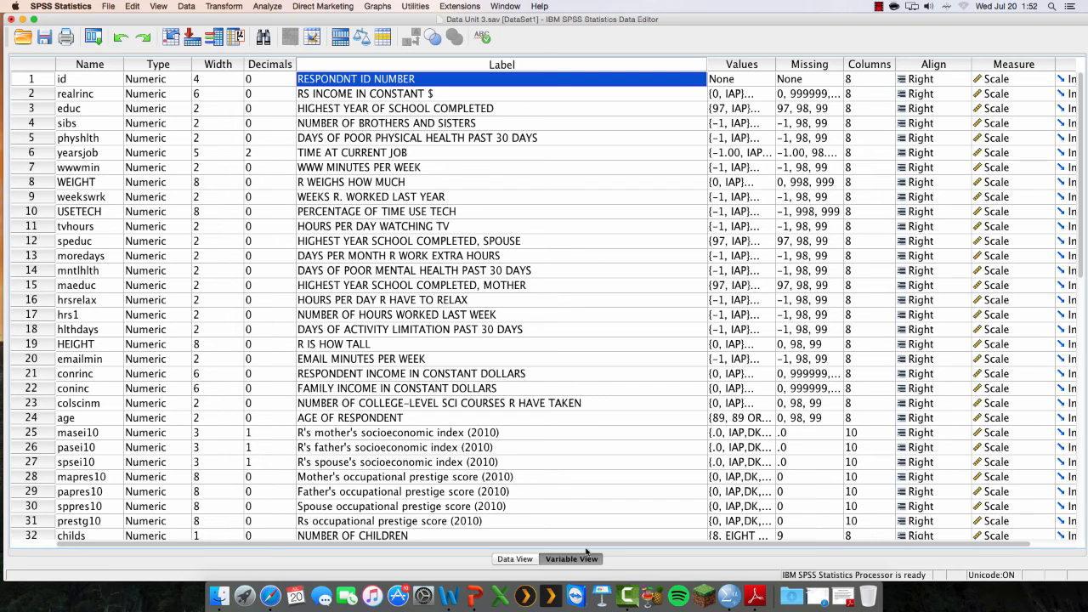
{"action": "left_click", "coordinate": [478, 94]}
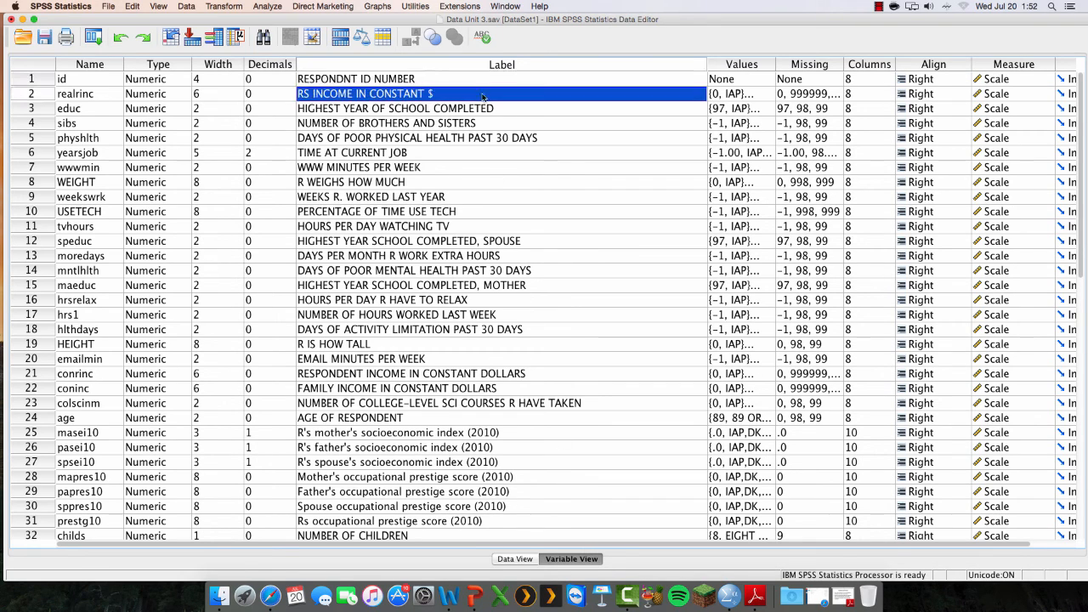
Look through the variable labels of the whole data set for other variables whose relationships could be analyzed
{"action": "key", "text": "Down"}
{"action": "key", "text": "Down"}
{"action": "key", "text": "Down"}
{"action": "key", "text": "Down"}
{"action": "key", "text": "Down"}
{"action": "key", "text": "Down"}
{"action": "key", "text": "Down"}
{"action": "key", "text": "Down"}
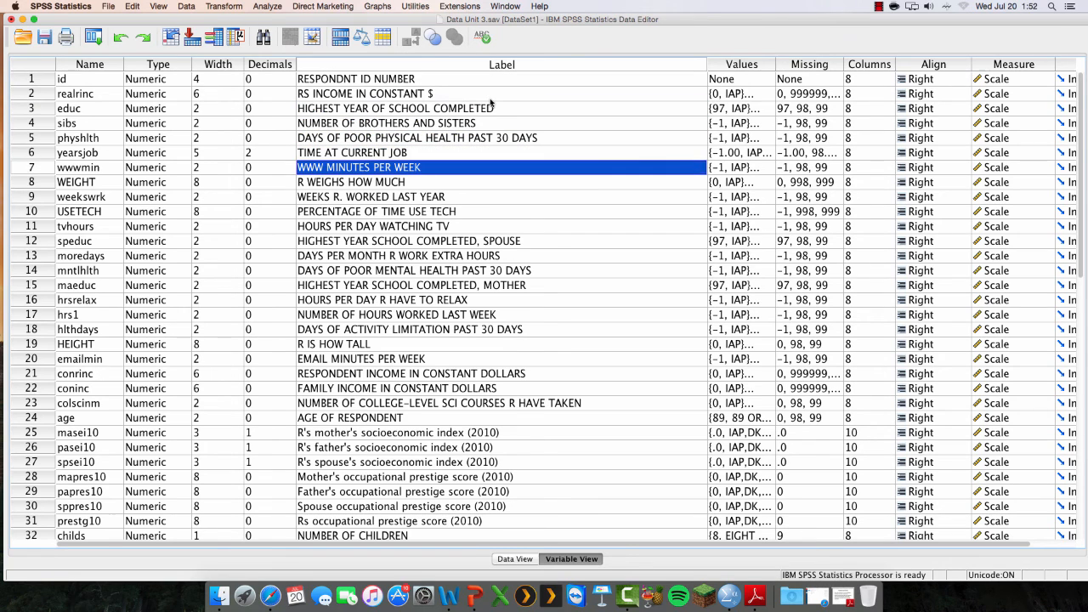
{"action": "key", "text": "Down"}
{"action": "key", "text": "Down"}
{"action": "key", "text": "Down"}
{"action": "key", "text": "Down"}
{"action": "key", "text": "Down"}
{"action": "key", "text": "Down"}
{"action": "key", "text": "Down"}
{"action": "key", "text": "Down"}
{"action": "key", "text": "Down"}
{"action": "key", "text": "Down"}
{"action": "key", "text": "Down"}
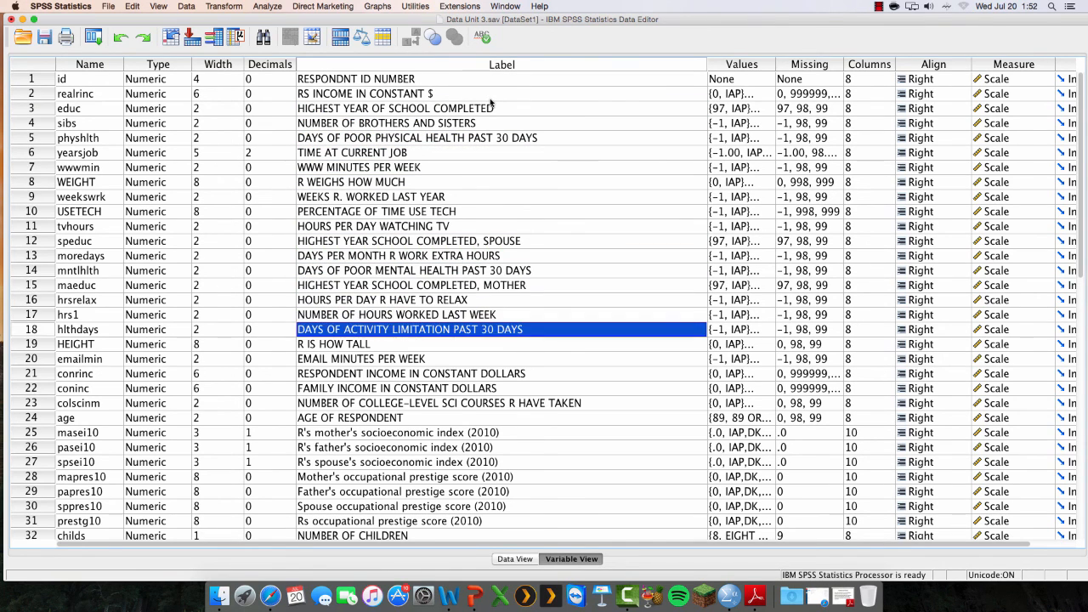
{"action": "key", "text": "Down"}
{"action": "key", "text": "Down"}
{"action": "key", "text": "Down"}
{"action": "key", "text": "Down"}
{"action": "key", "text": "Down"}
{"action": "key", "text": "Down"}
{"action": "key", "text": "Down"}
{"action": "key", "text": "Down"}
{"action": "key", "text": "Down"}
{"action": "key", "text": "Down"}
{"action": "key", "text": "Down"}
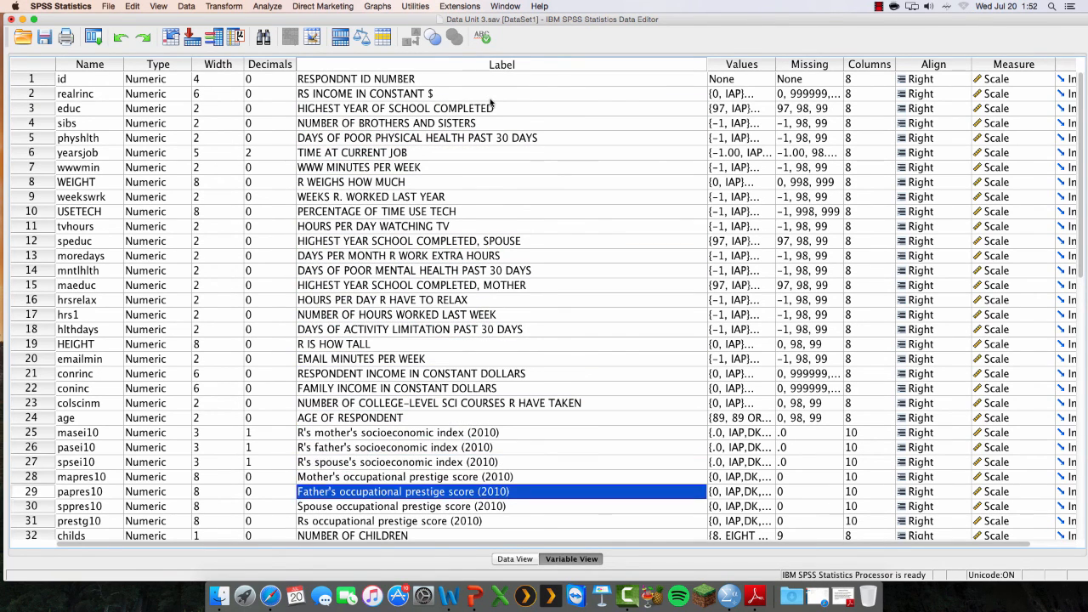
{"action": "key", "text": "Down"}
{"action": "key", "text": "Up"}
{"action": "key", "text": "Up"}
{"action": "key", "text": "Up"}
{"action": "key", "text": "Up"}
{"action": "key", "text": "Up"}
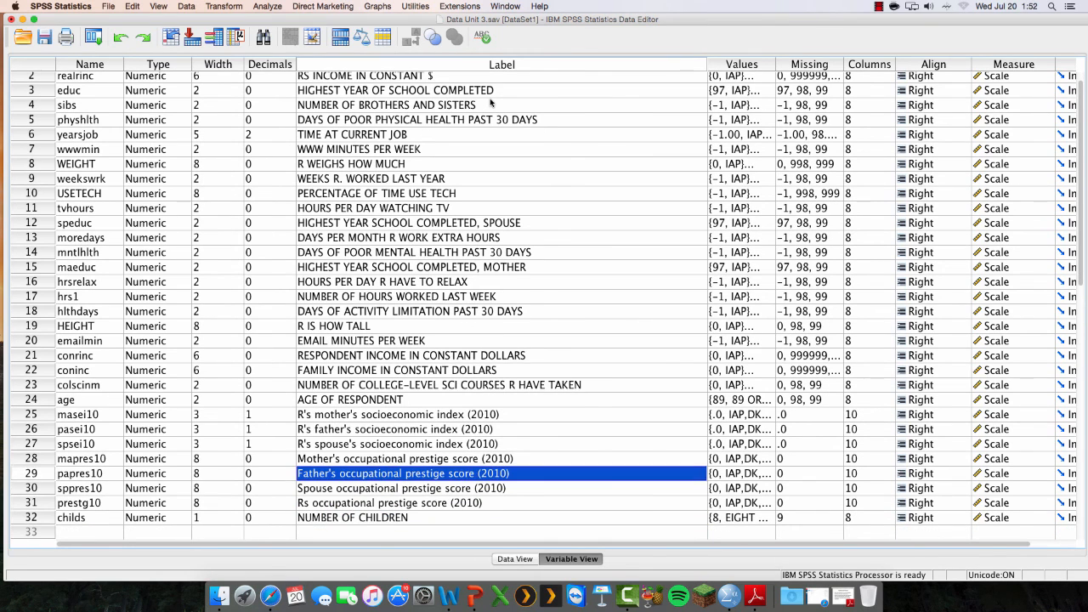
{"action": "key", "text": "Up"}
{"action": "key", "text": "Up"}
{"action": "key", "text": "Up"}
{"action": "key", "text": "Up"}
{"action": "key", "text": "Up"}
{"action": "key", "text": "Up"}
{"action": "key", "text": "Up"}
{"action": "key", "text": "Up"}
{"action": "key", "text": "Up"}
{"action": "key", "text": "Up"}
{"action": "key", "text": "Up"}
{"action": "key", "text": "Up"}
{"action": "key", "text": "Up"}
{"action": "key", "text": "Up"}
{"action": "key", "text": "Up"}
{"action": "key", "text": "Up"}
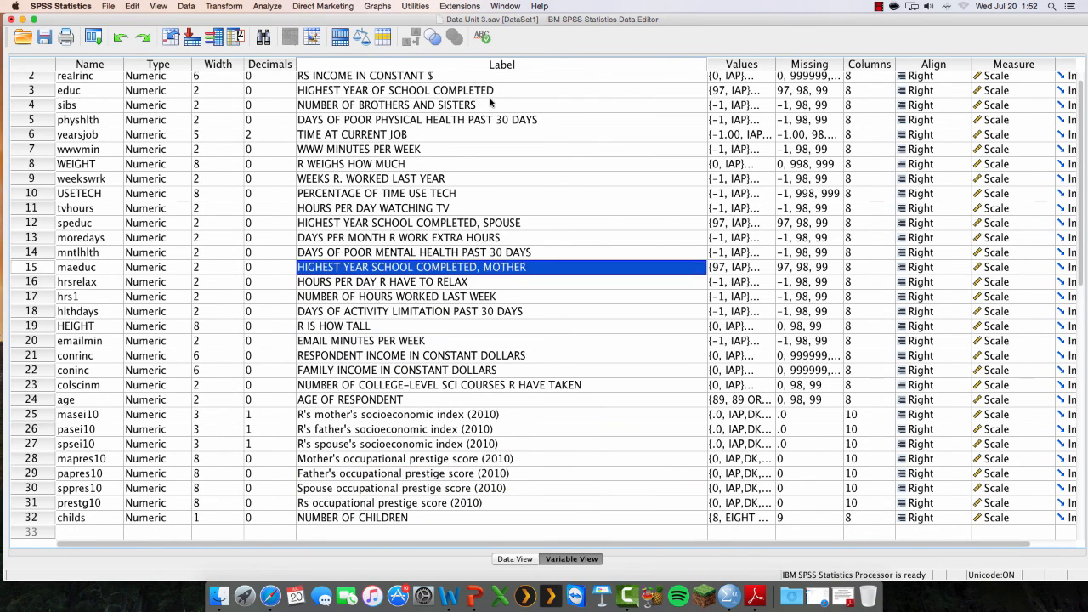
{"action": "key", "text": "Up"}
{"action": "key", "text": "Up"}
{"action": "key", "text": "Up"}
{"action": "key", "text": "Up"}
{"action": "key", "text": "Up"}
{"action": "key", "text": "Up"}
{"action": "key", "text": "Up"}
{"action": "key", "text": "Up"}
{"action": "key", "text": "Up"}
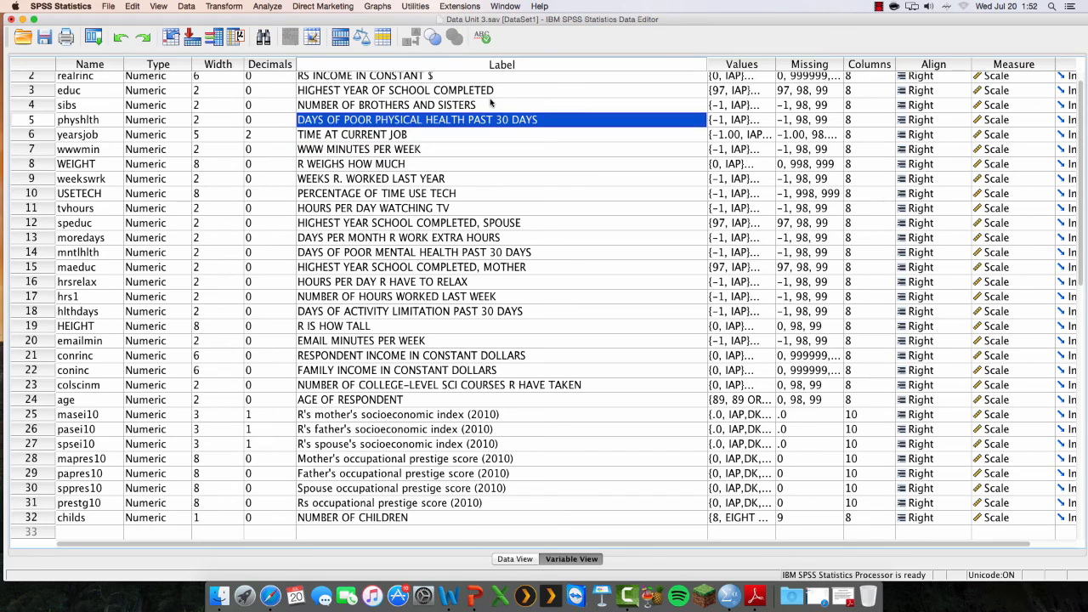
{"action": "key", "text": "Down"}
{"action": "key", "text": "Down"}
{"action": "key", "text": "Down"}
{"action": "key", "text": "Down"}
{"action": "key", "text": "Down"}
{"action": "key", "text": "Down"}
{"action": "key", "text": "Down"}
{"action": "key", "text": "Down"}
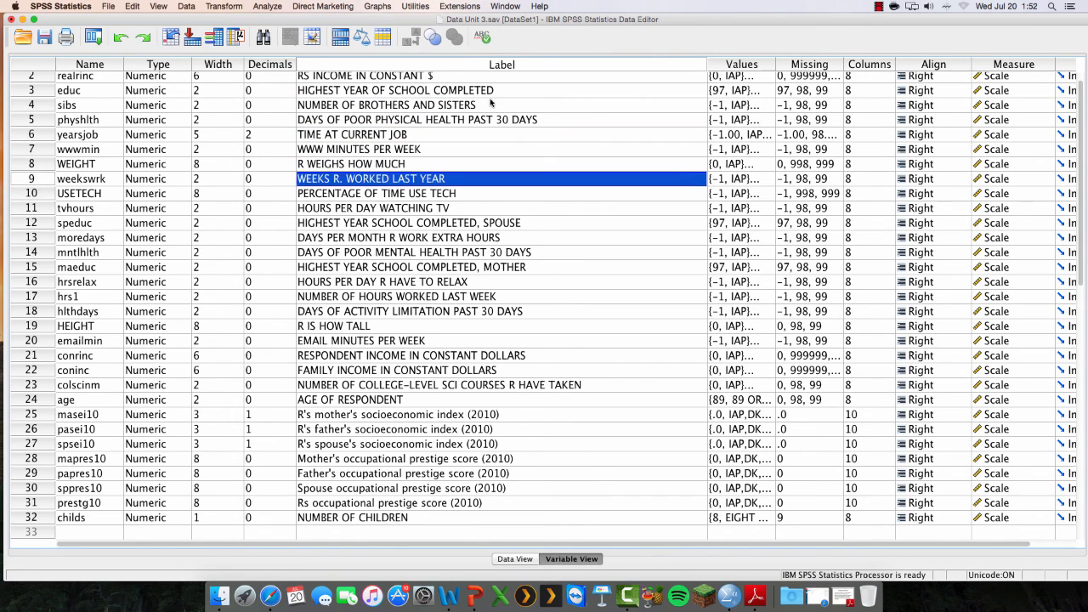
{"action": "key", "text": "Down"}
{"action": "key", "text": "Down"}
{"action": "key", "text": "Down"}
{"action": "key", "text": "Down"}
{"action": "key", "text": "Down"}
{"action": "key", "text": "Down"}
{"action": "key", "text": "Down"}
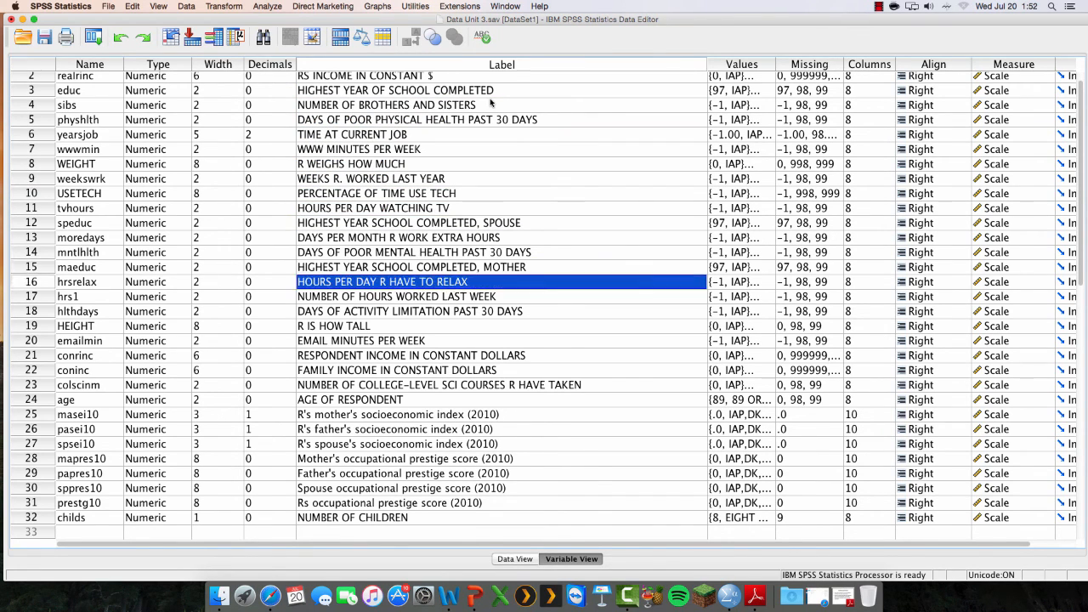
{"action": "key", "text": "Down"}
{"action": "key", "text": "Down"}
{"action": "key", "text": "Down"}
{"action": "key", "text": "Up"}
{"action": "key", "text": "Up"}
{"action": "key", "text": "Up"}
{"action": "key", "text": "Up"}
{"action": "key", "text": "Up"}
{"action": "key", "text": "Up"}
{"action": "key", "text": "Up"}
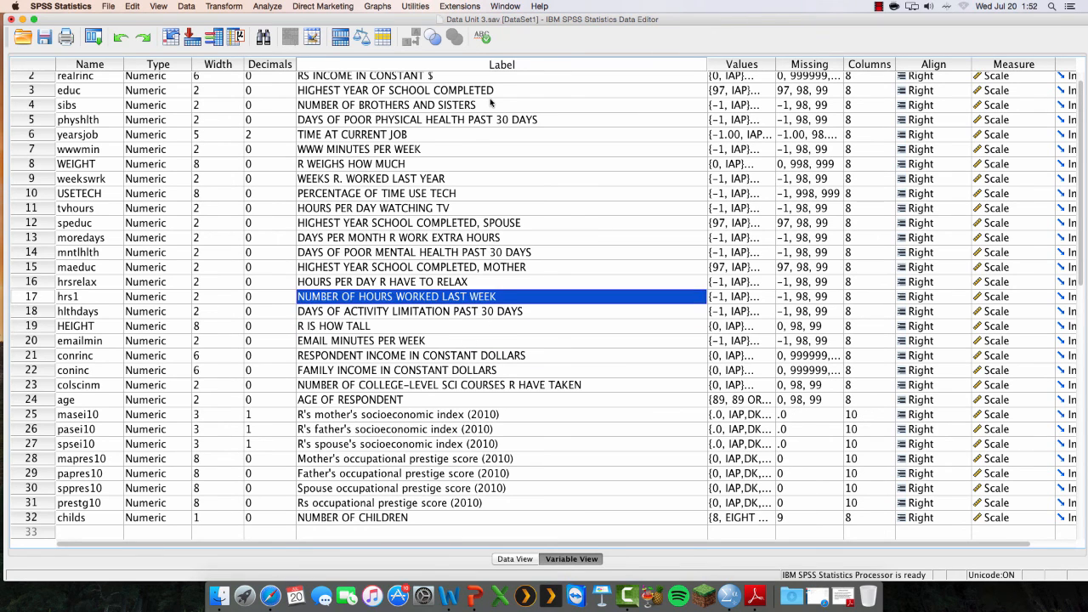
{"action": "key", "text": "Up"}
{"action": "key", "text": "Up"}
{"action": "key", "text": "Up"}
{"action": "key", "text": "Up"}
{"action": "key", "text": "Up"}
{"action": "key", "text": "Up"}
{"action": "key", "text": "Up"}
{"action": "key", "text": "Up"}
{"action": "key", "text": "Up"}
{"action": "key", "text": "Up"}
{"action": "key", "text": "Up"}
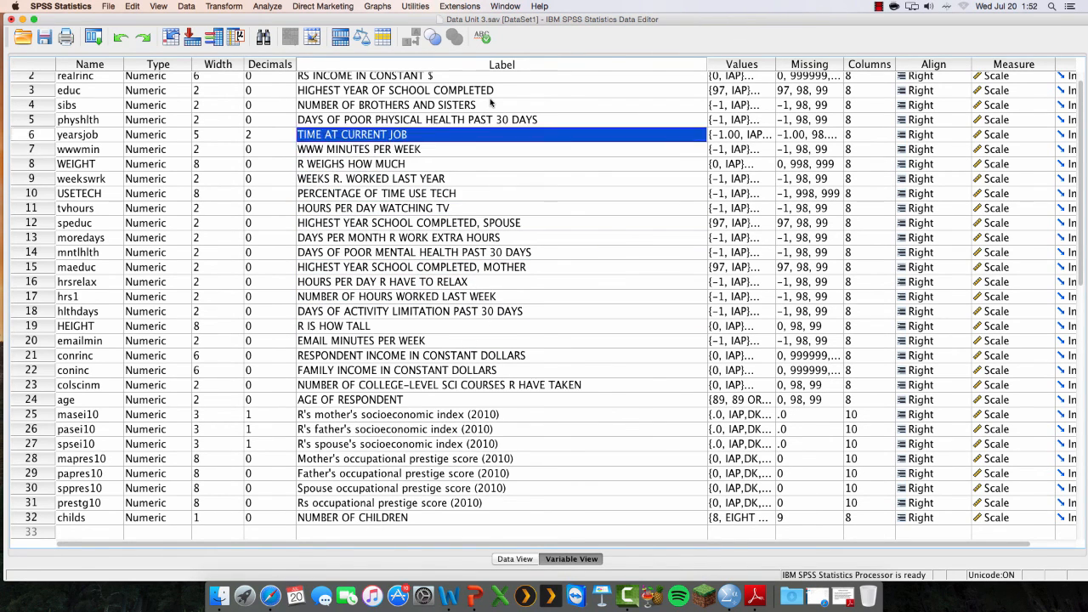
{"action": "key", "text": "Up"}
{"action": "key", "text": "Up"}
{"action": "key", "text": "Down"}
{"action": "key", "text": "Down"}
{"action": "key", "text": "Down"}
{"action": "key", "text": "Down"}
{"action": "key", "text": "Down"}
{"action": "key", "text": "Down"}
{"action": "key", "text": "Down"}
{"action": "key", "text": "Down"}
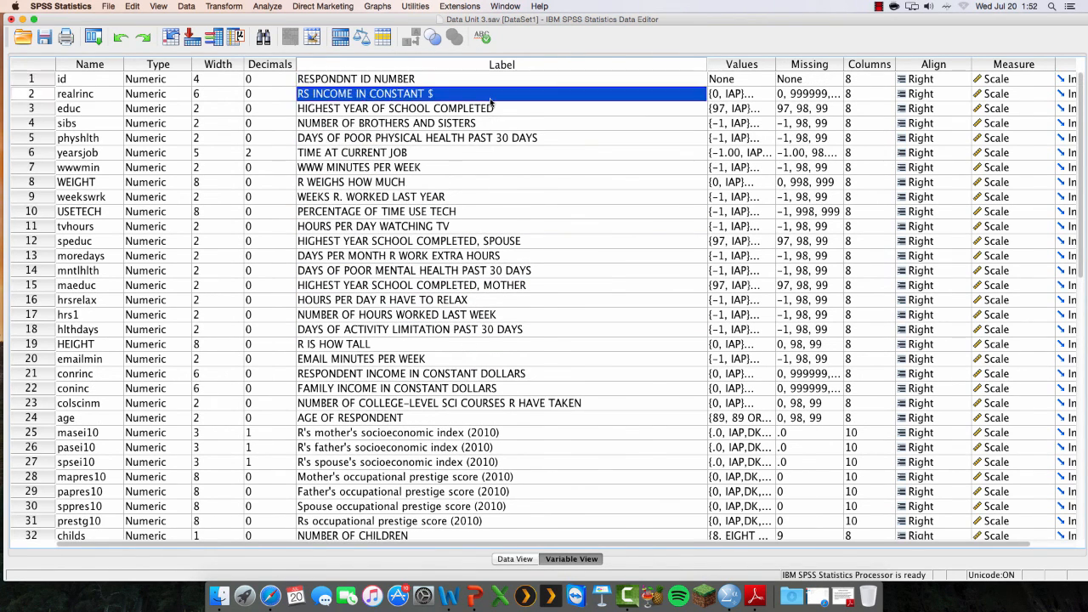
{"action": "key", "text": "Down"}
{"action": "key", "text": "Down"}
{"action": "key", "text": "Down"}
{"action": "key", "text": "Down"}
{"action": "key", "text": "Down"}
{"action": "key", "text": "Down"}
{"action": "key", "text": "Down"}
{"action": "key", "text": "Down"}
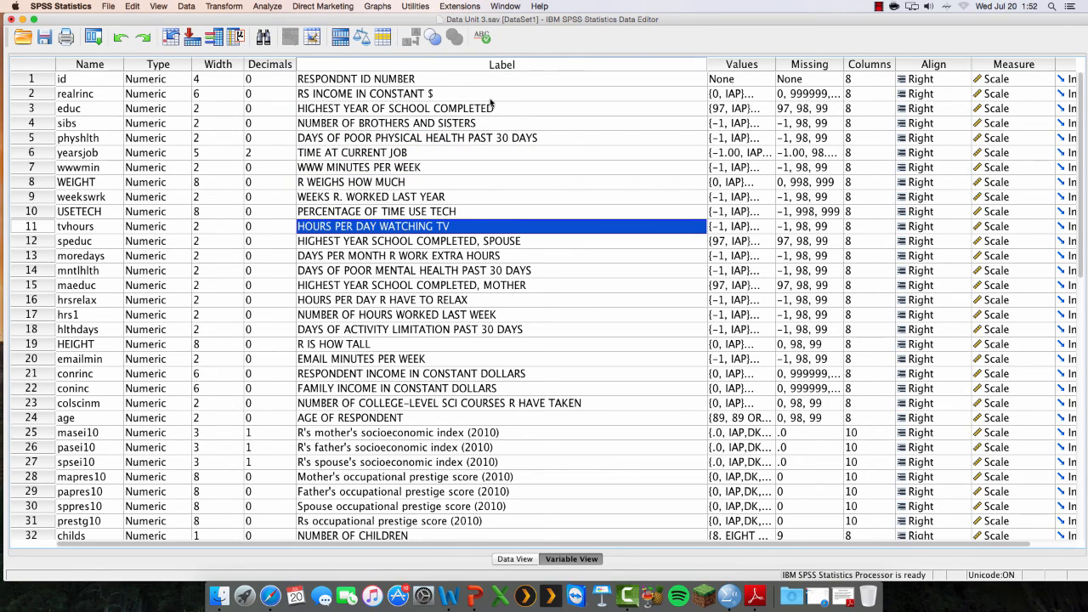
{"action": "key", "text": "Down"}
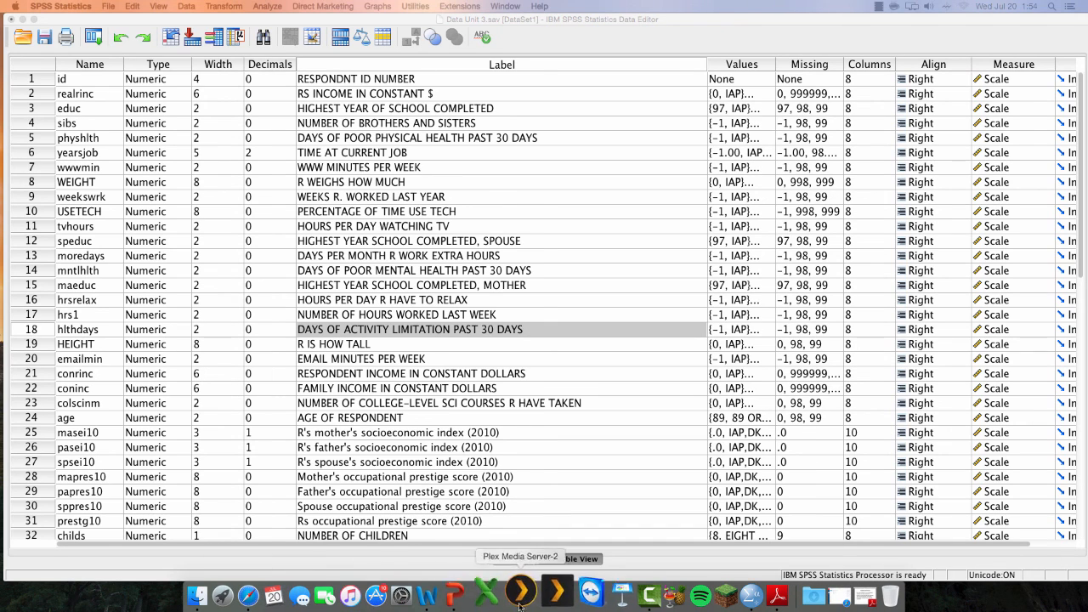
{"action": "right_click", "coordinate": [629, 595]}
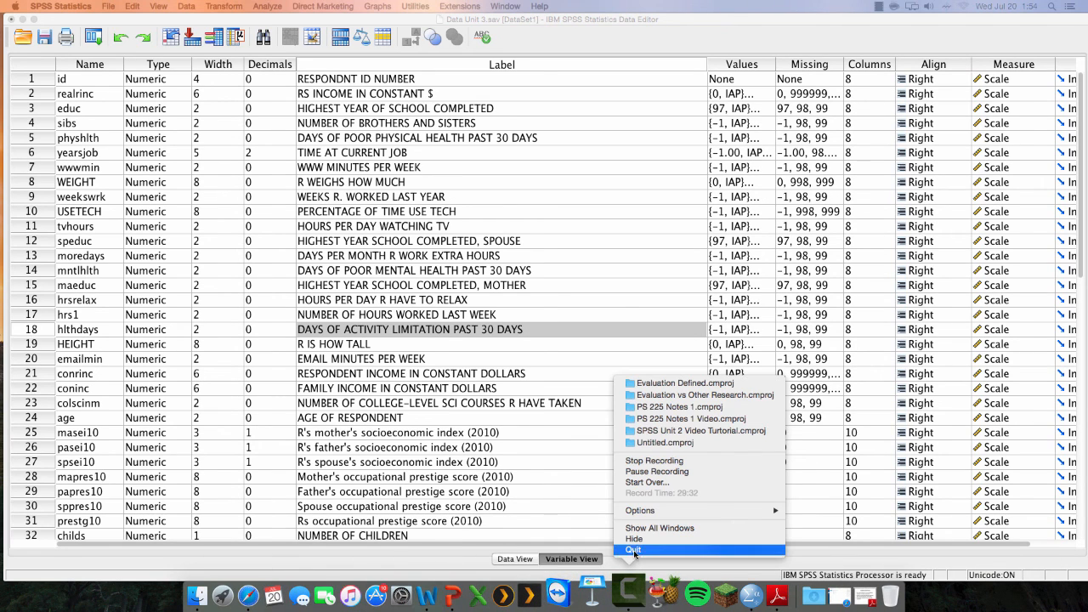